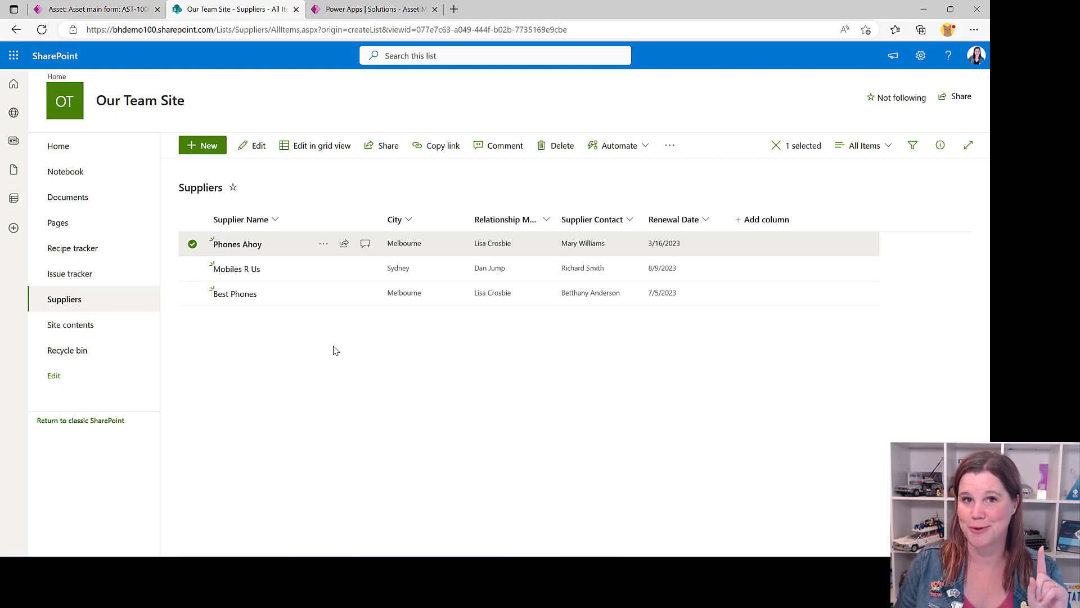
Switch to the Asset Management solution in Power Apps and begin a new table from external data using the SharePoint connection
click(355, 9)
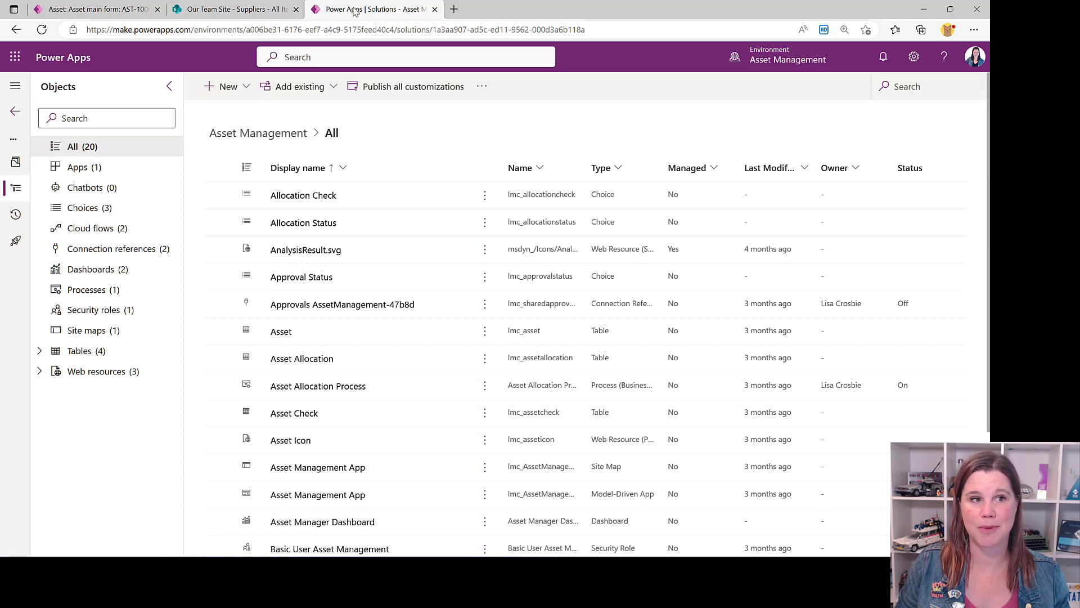
click(243, 89)
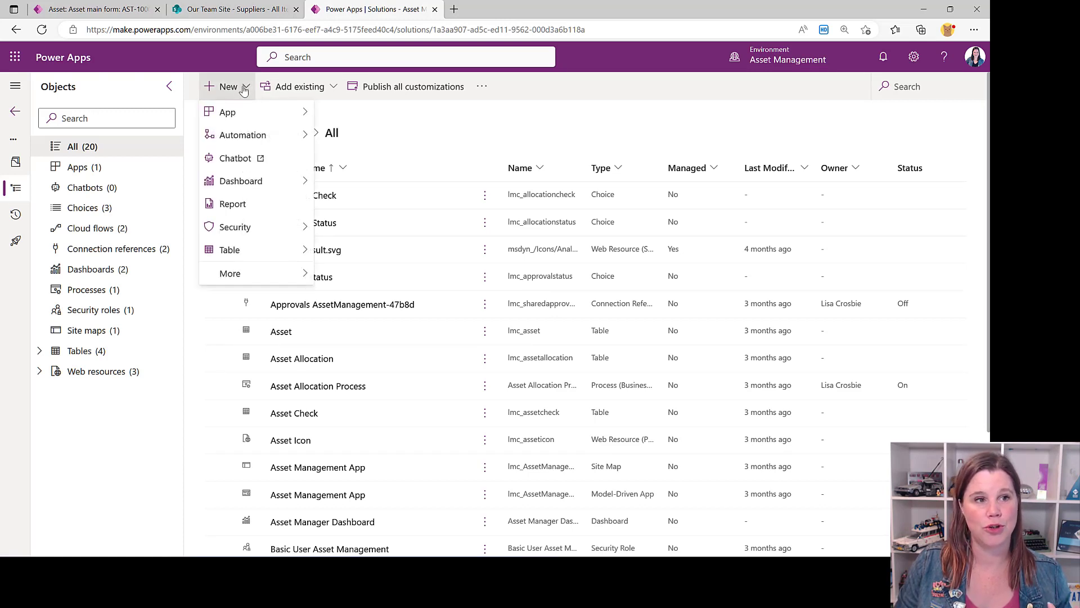
mouse_move(249, 255)
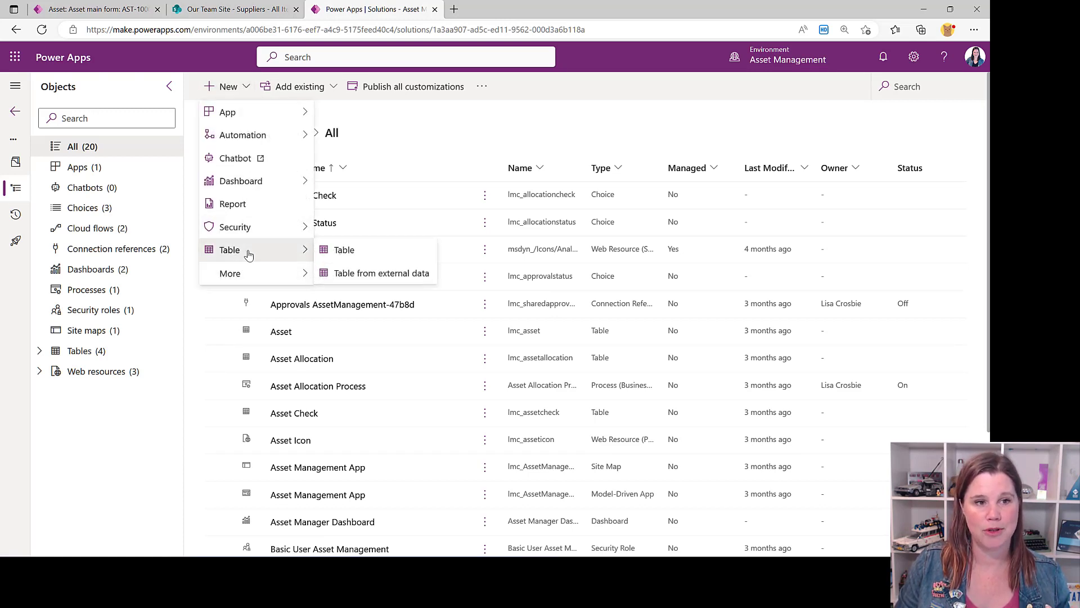
click(369, 279)
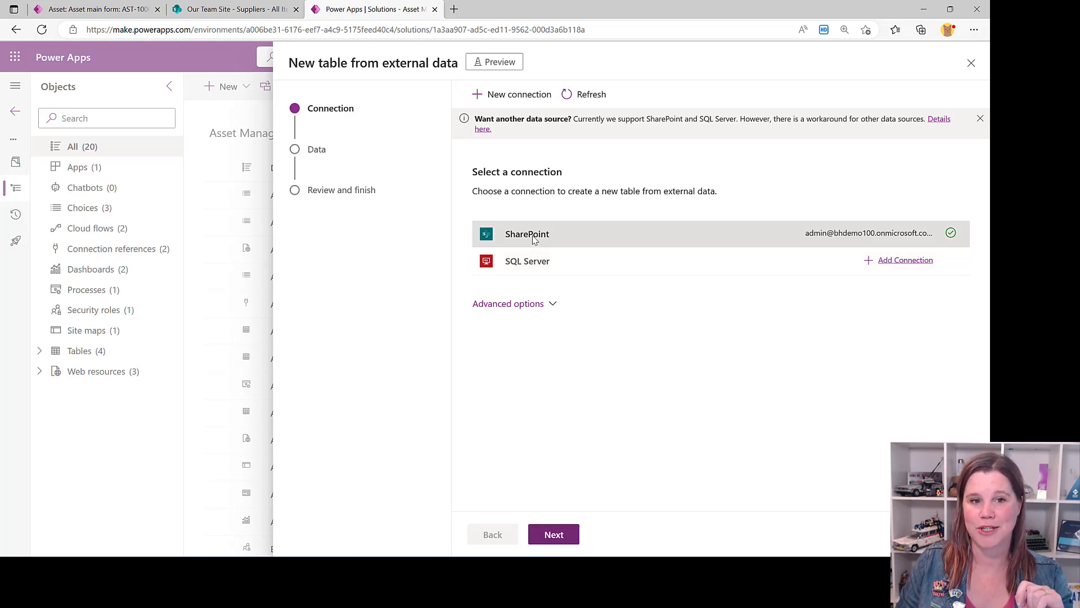
click(553, 535)
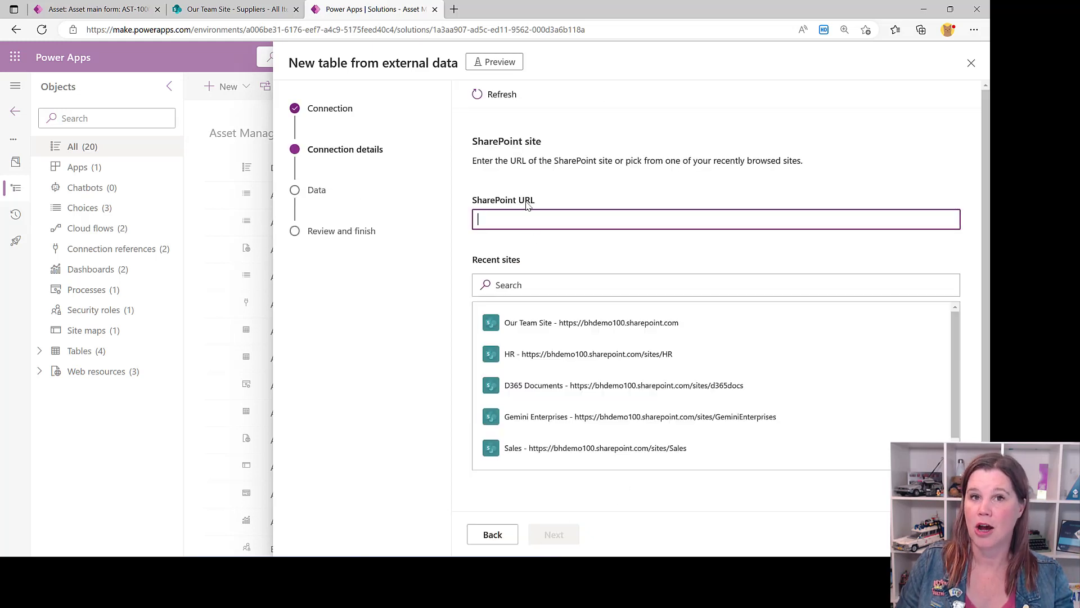
Choose Our Team Site as the SharePoint site and its Suppliers list as the table's data source
click(536, 330)
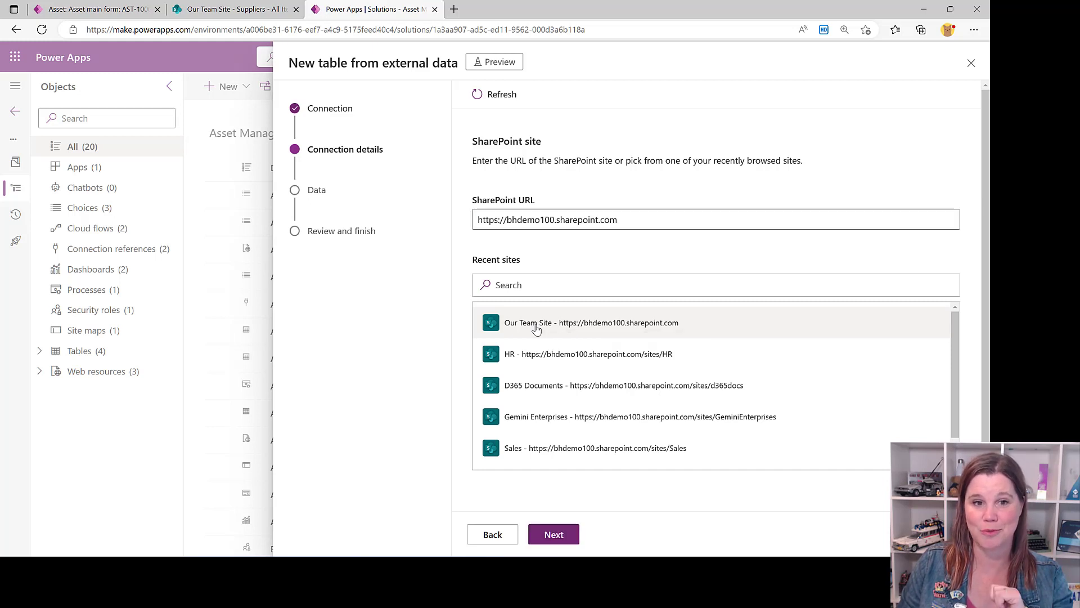
click(553, 534)
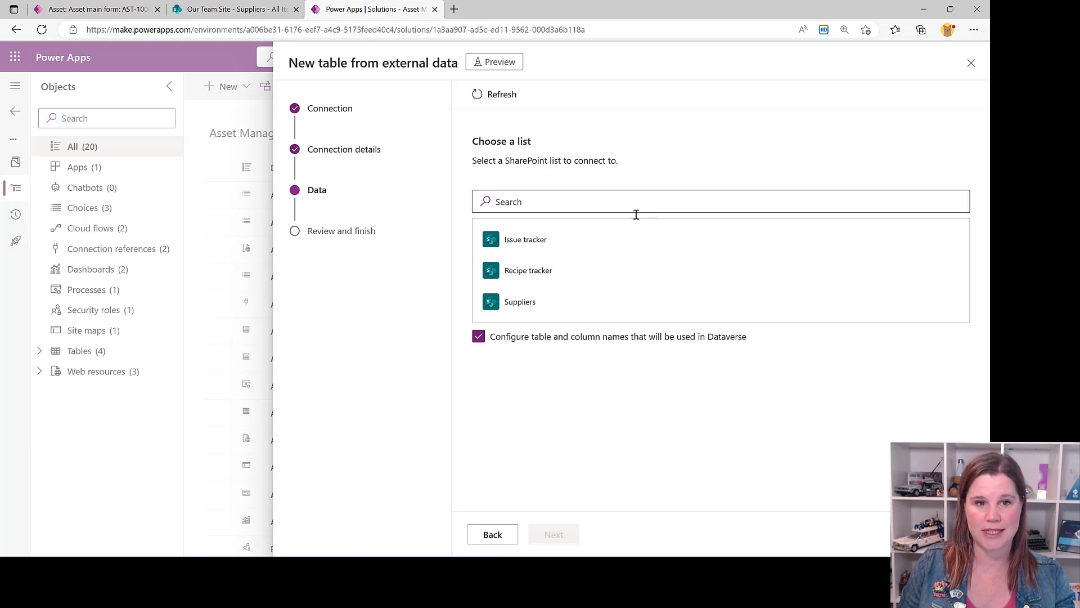
click(529, 302)
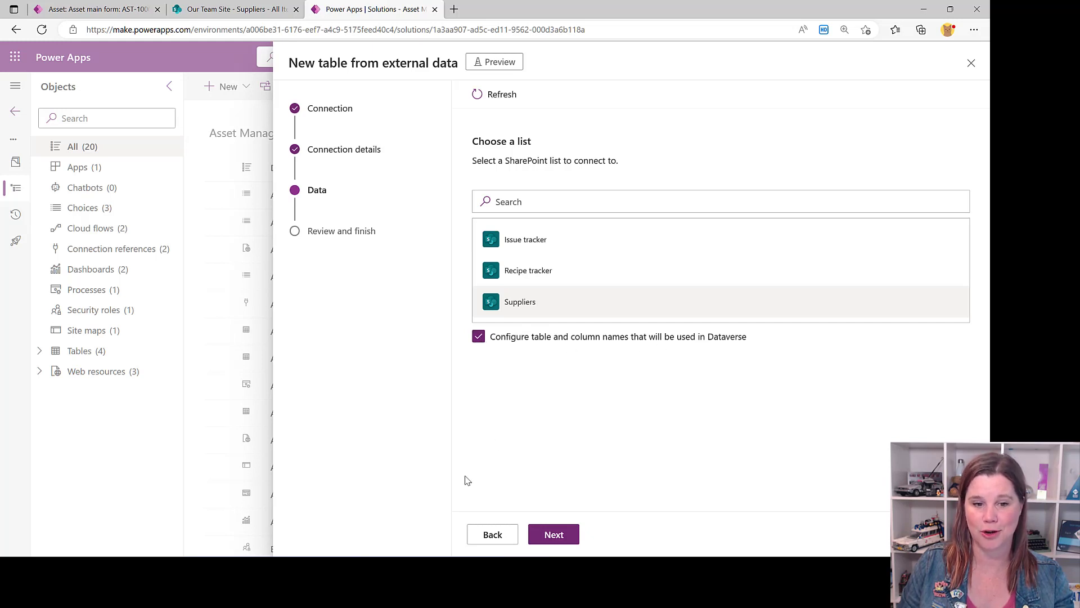
click(554, 533)
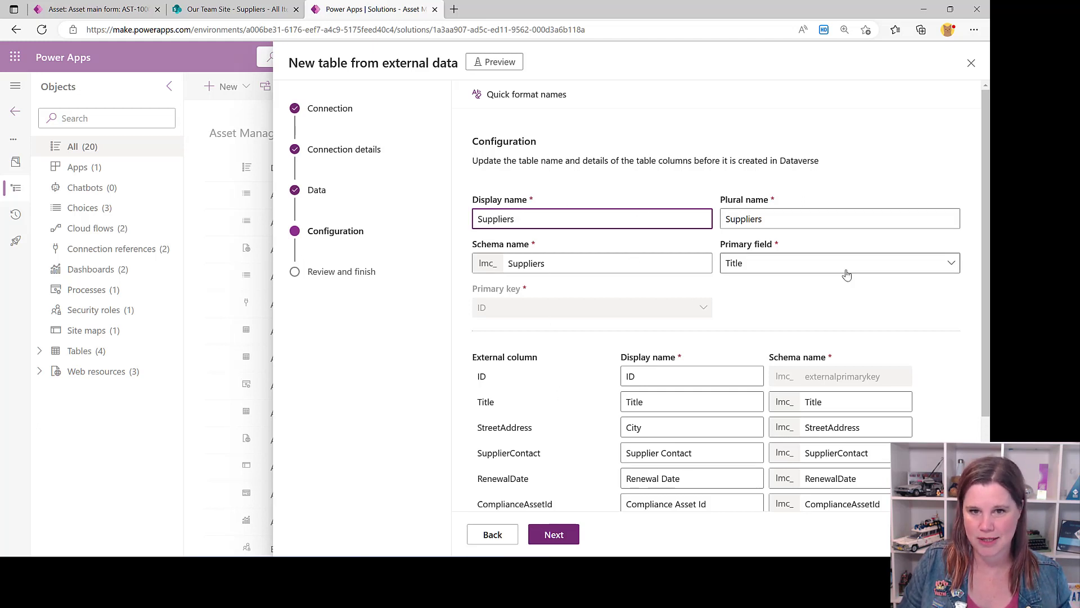
Keep Title as the primary field, set that column's display name to Supplier Name, and finish creating the Suppliers table
click(821, 268)
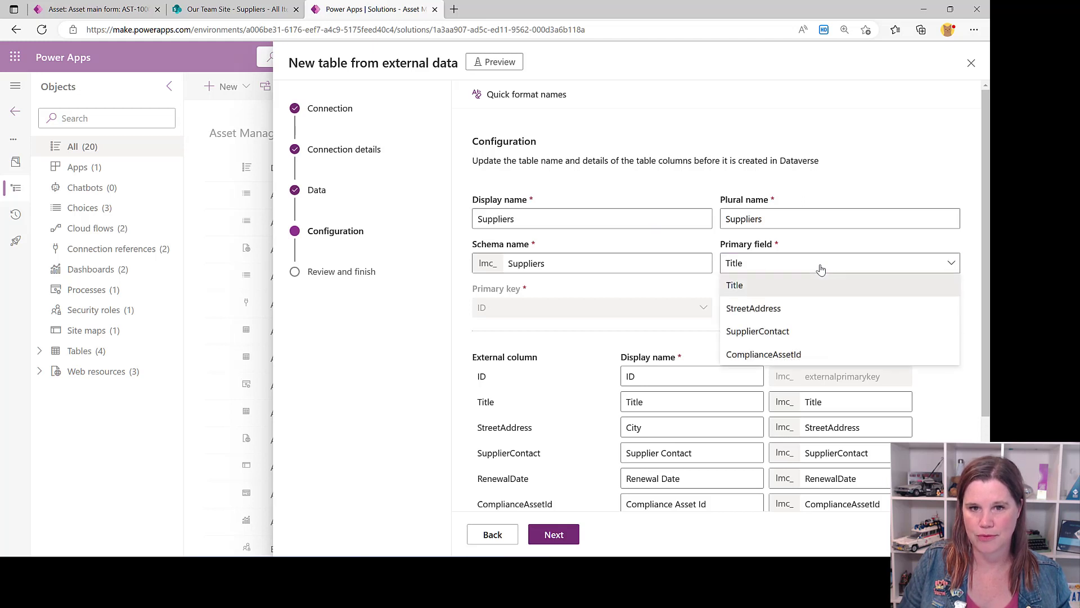
click(821, 286)
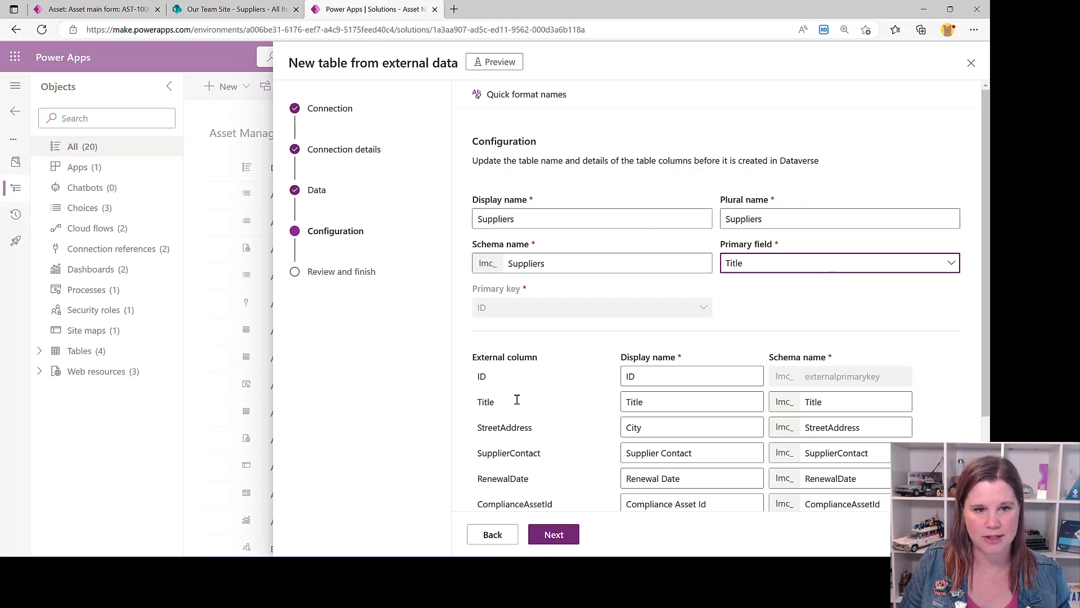
double_click(661, 401)
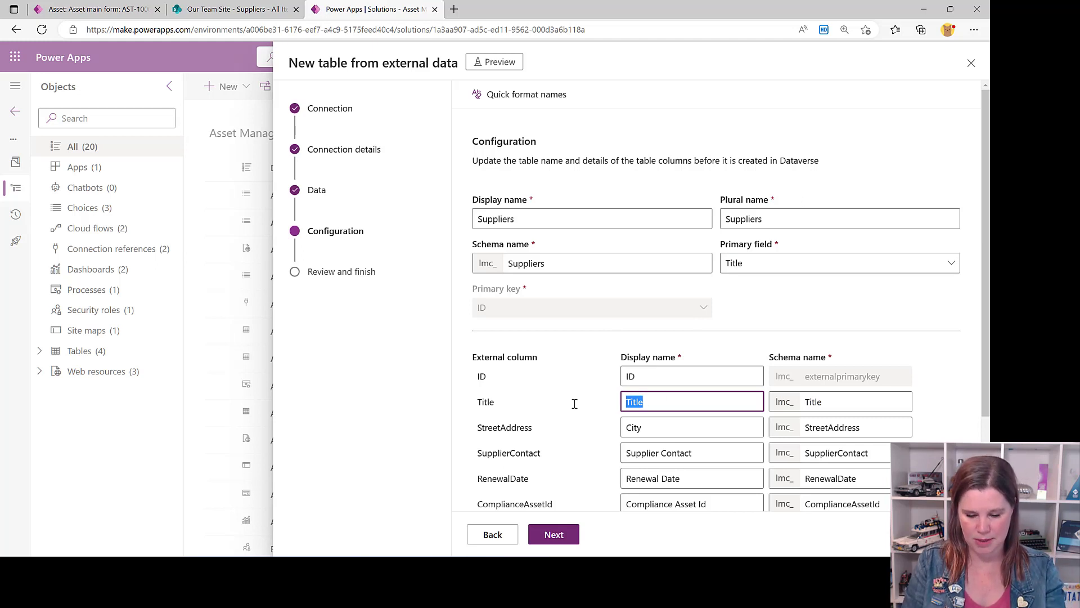
text(Supplier )
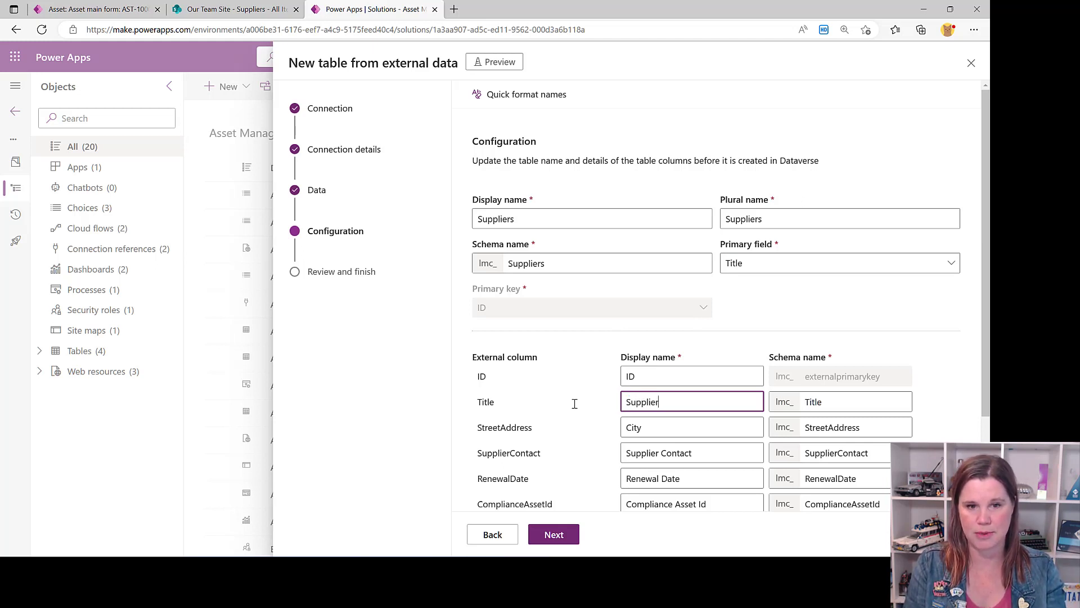
text(Name)
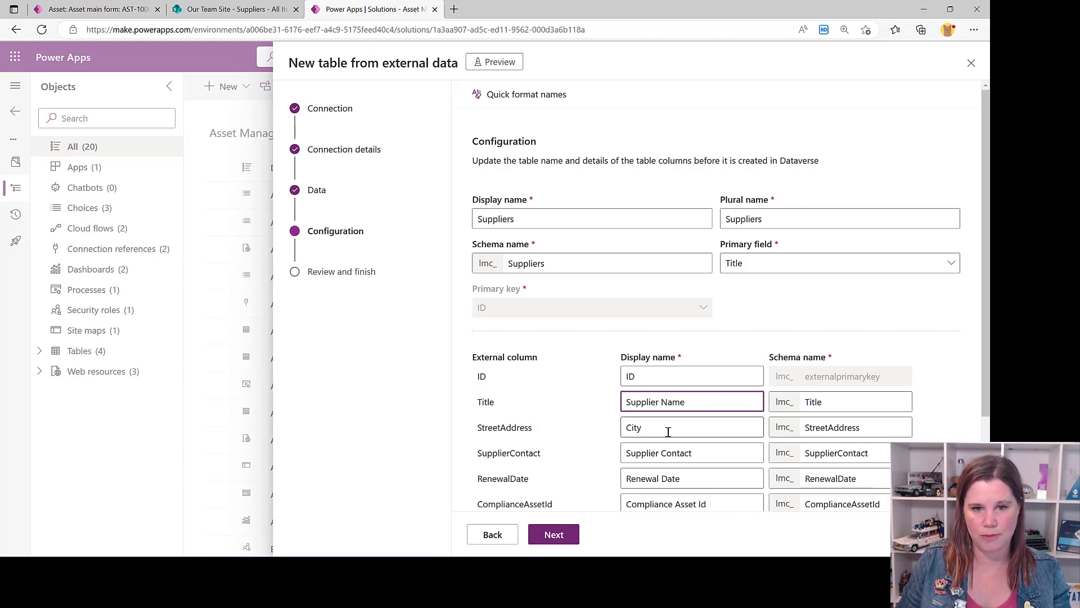
scroll(580, 436, down, 1)
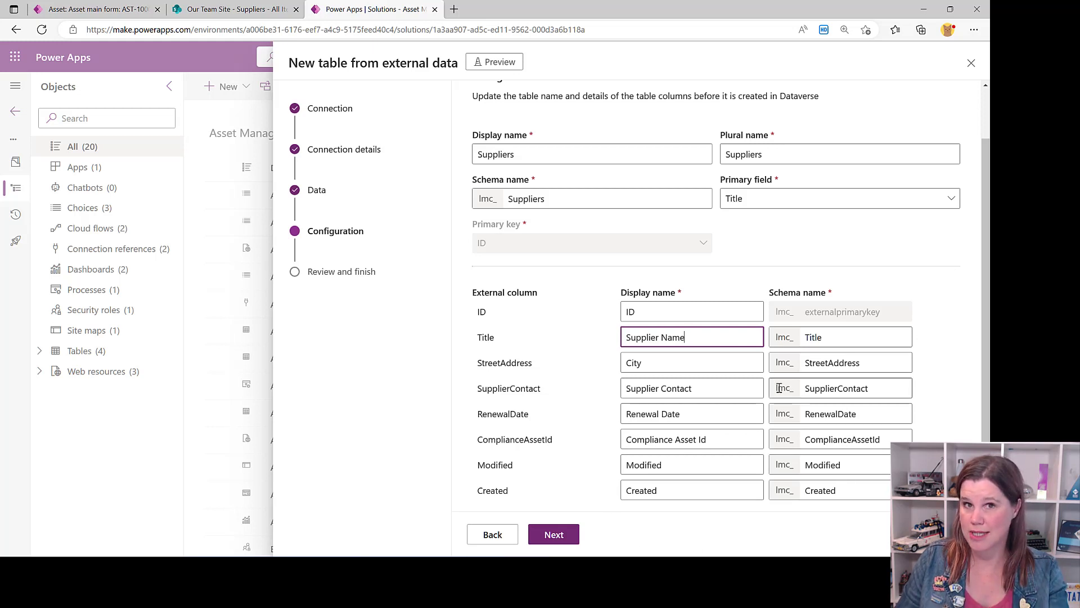
click(564, 539)
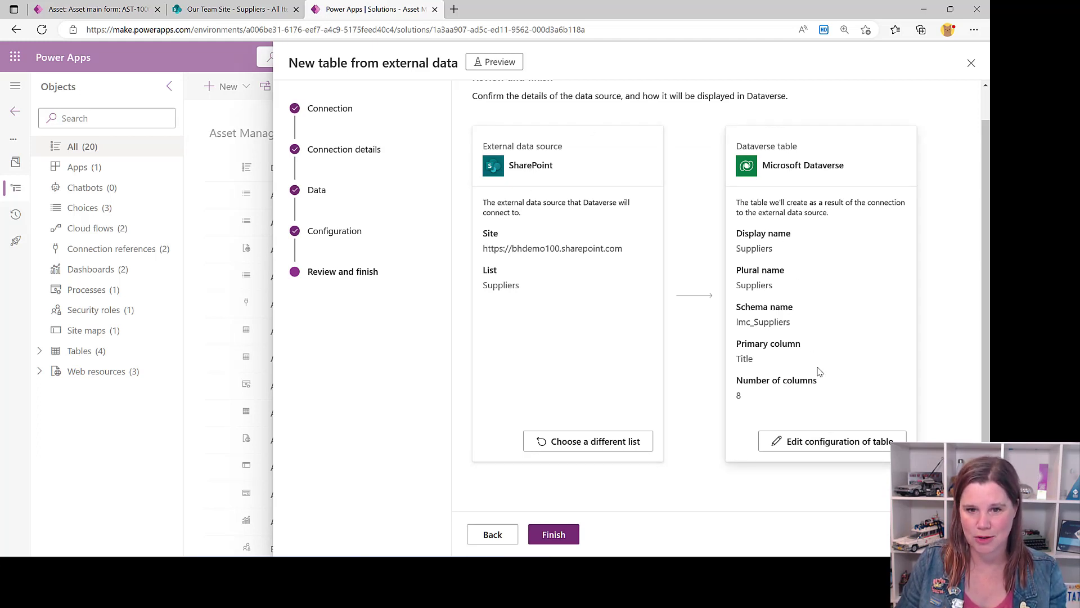
click(548, 536)
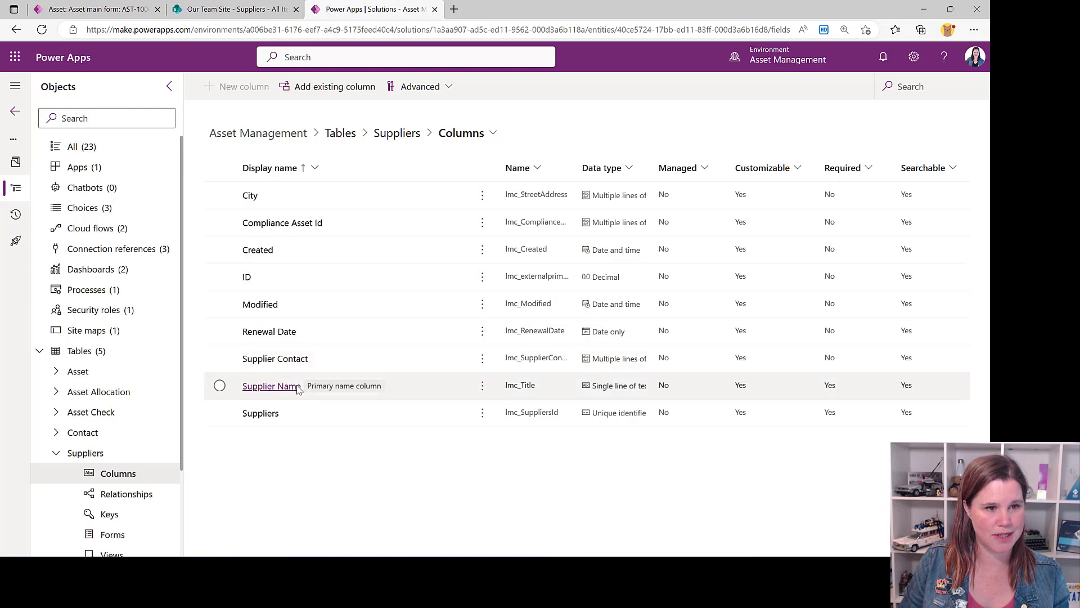
Open the Suppliers table from its column list and bring up its data in the full-page editor
click(397, 133)
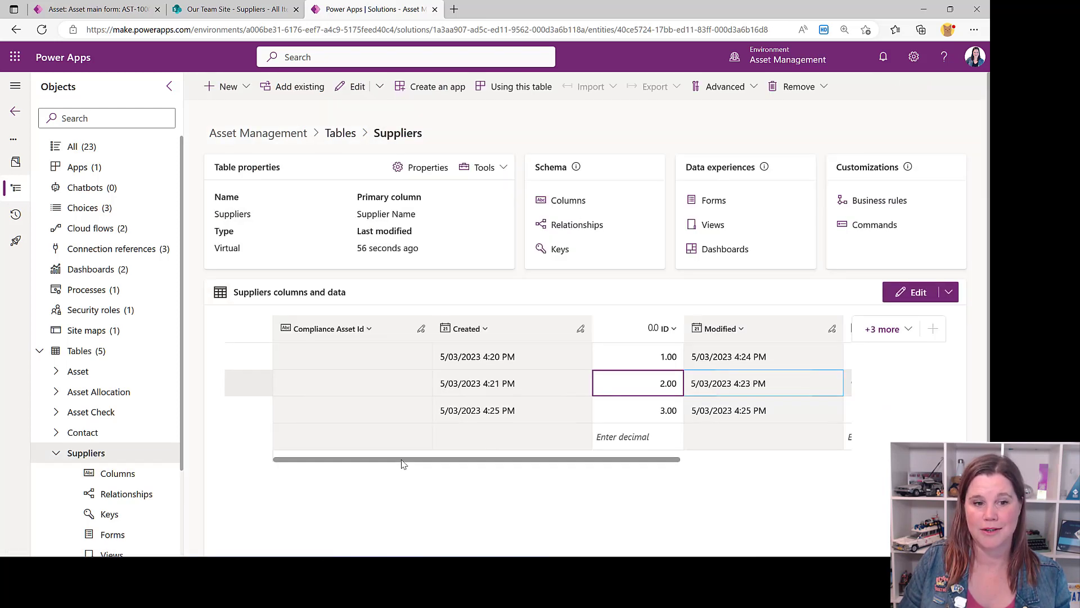
drag(402, 461, 622, 478)
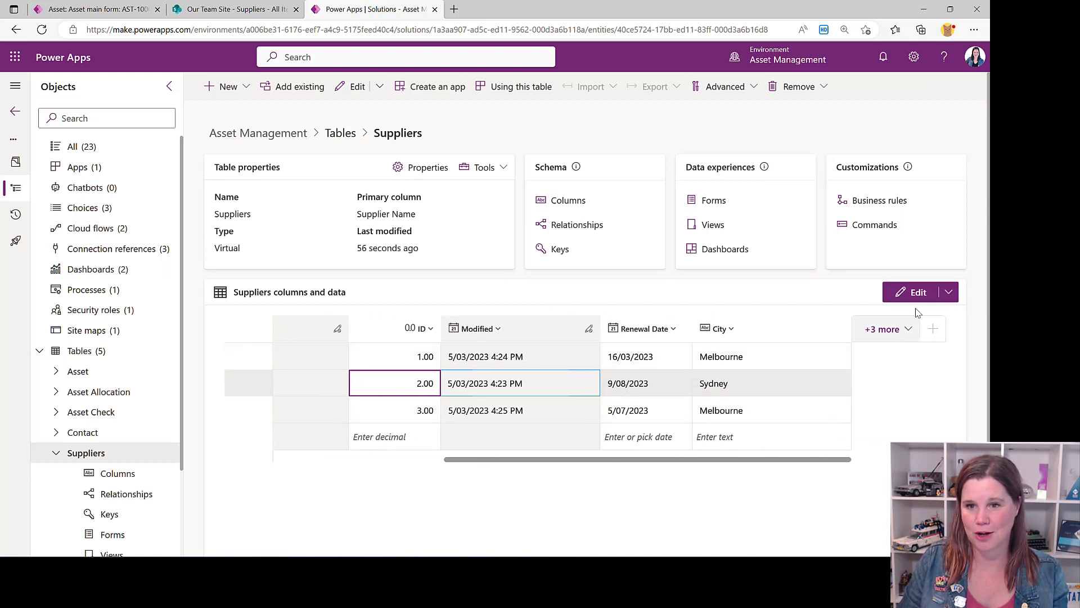
click(948, 292)
click(900, 316)
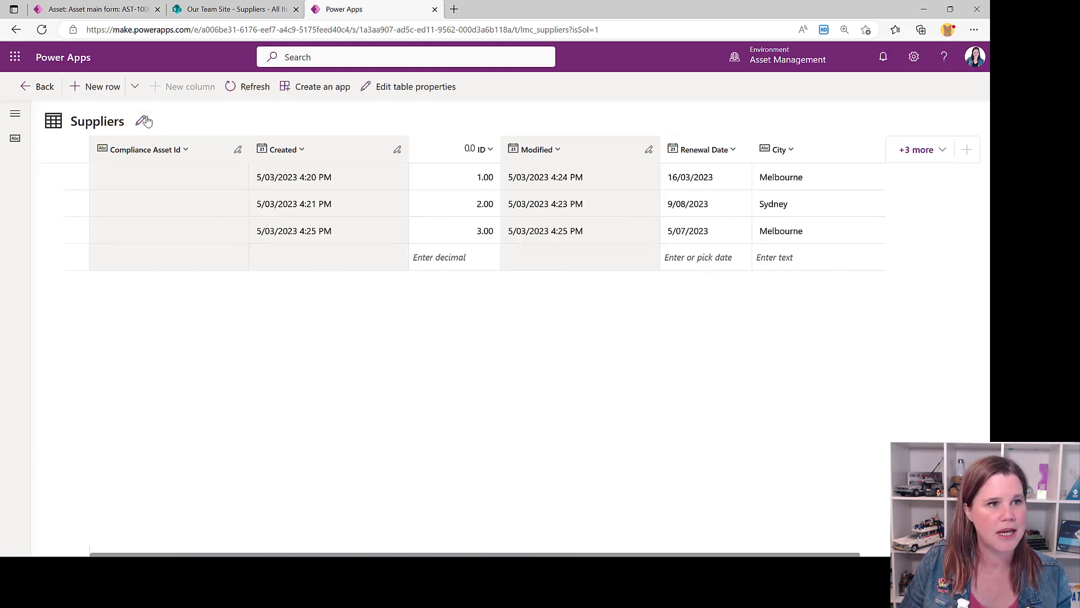
Show only the Renewal Date, City, Supplier Contact and Supplier Name columns in the Suppliers table data
click(941, 151)
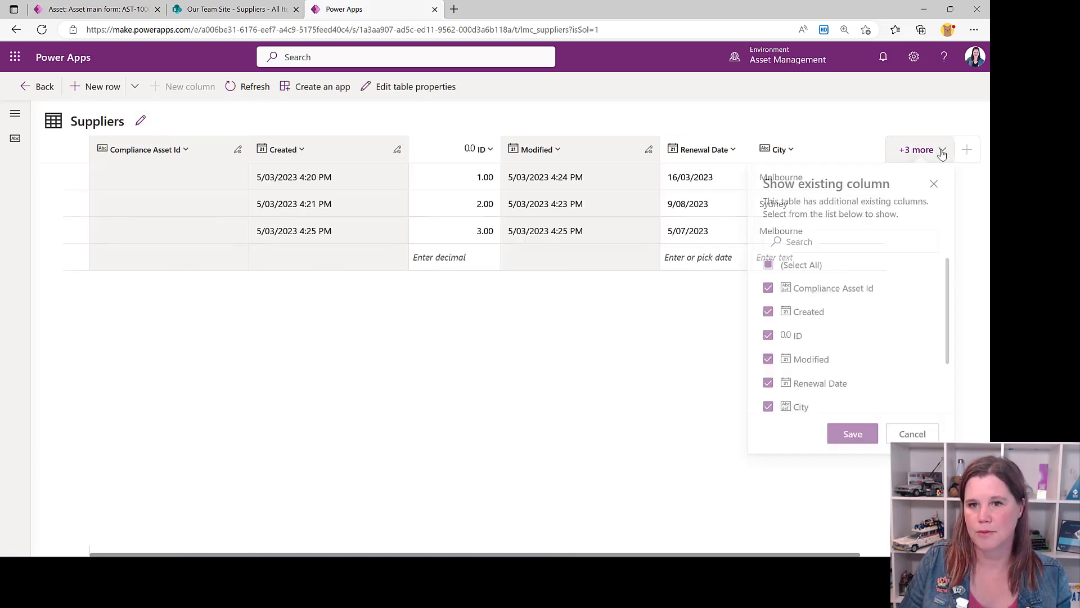
click(769, 274)
scroll(769, 343, down, 1)
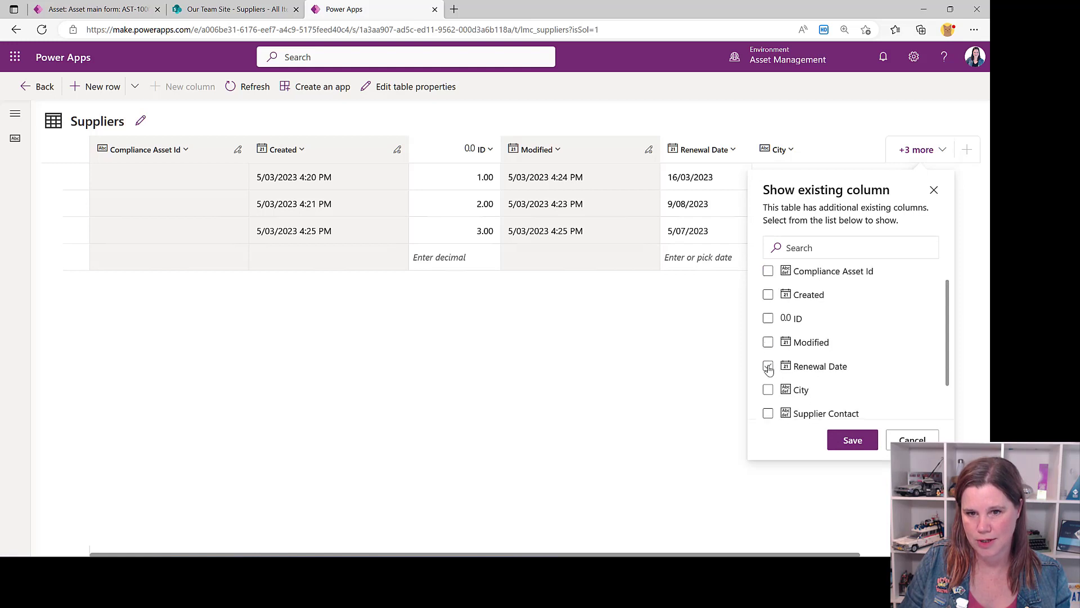
click(768, 366)
click(768, 391)
click(768, 413)
scroll(768, 413, down, 2)
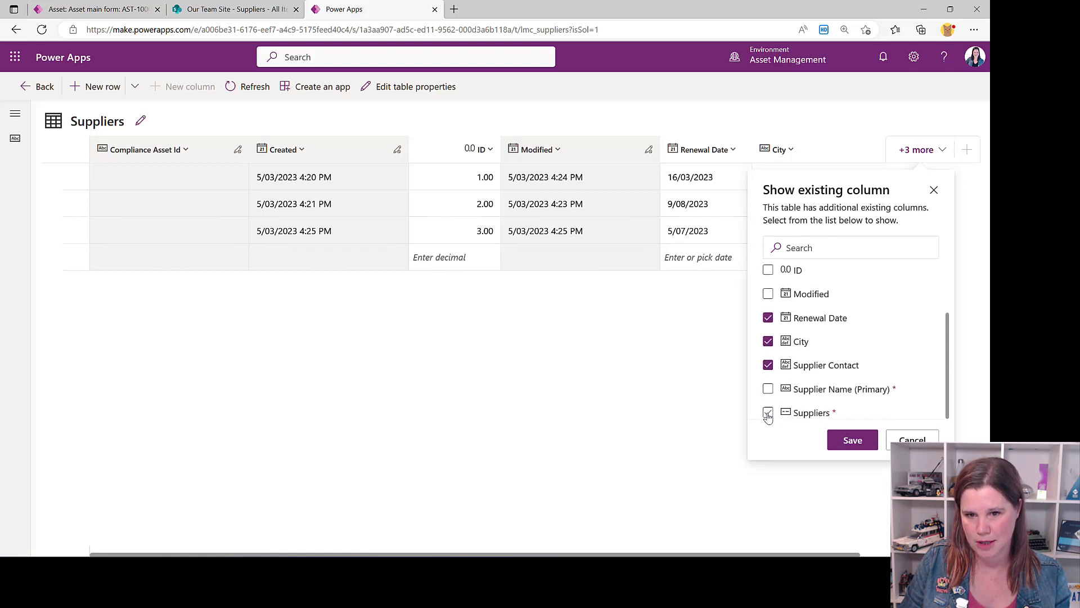
click(769, 391)
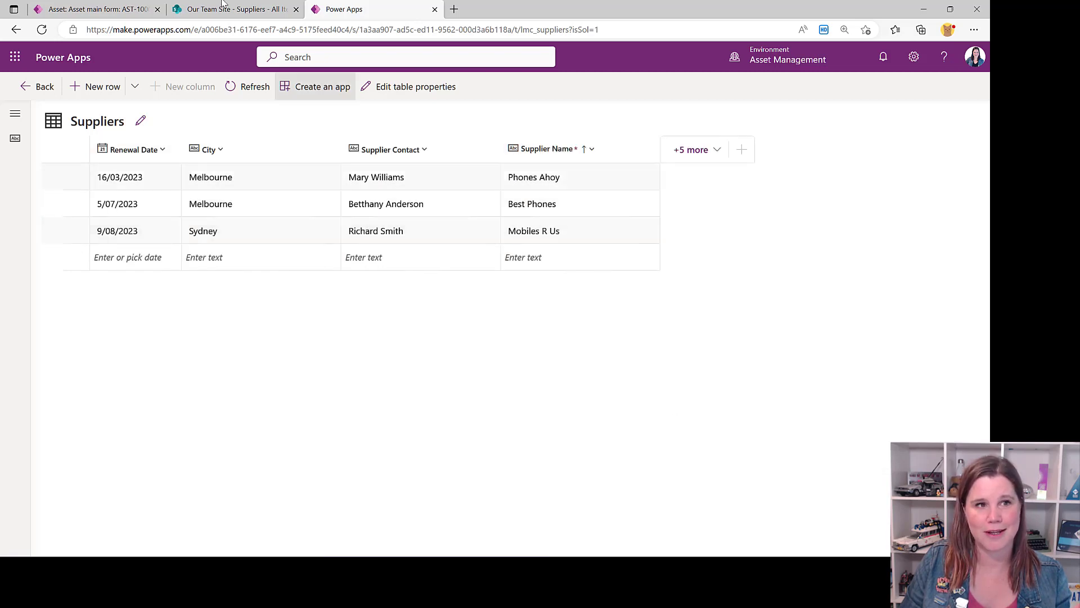
Compare the table's rows with the SharePoint Suppliers list and return to the Suppliers table overview in Power Apps
click(227, 16)
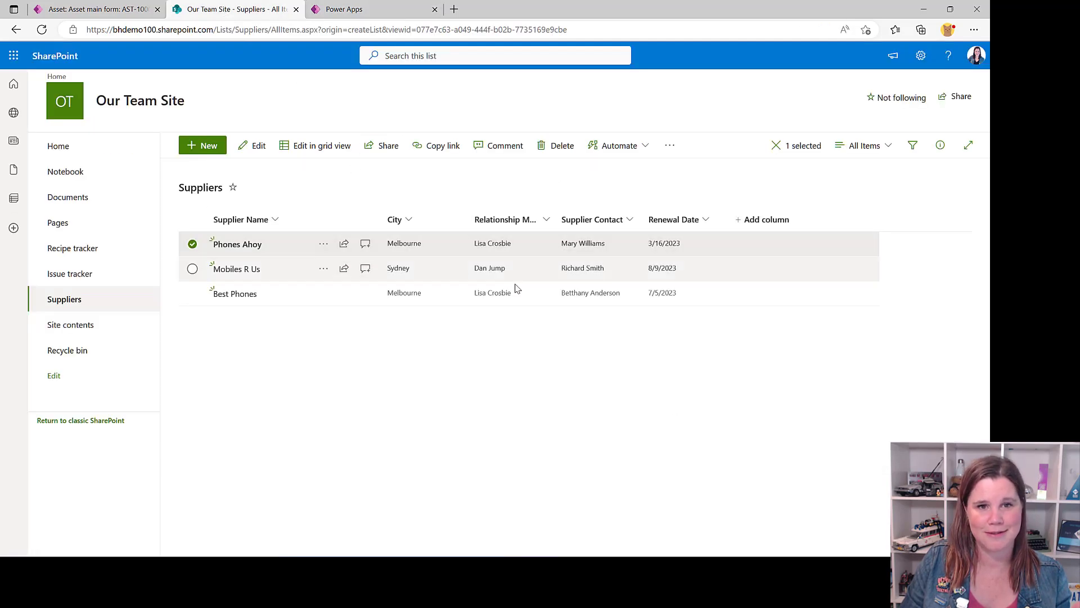
click(385, 6)
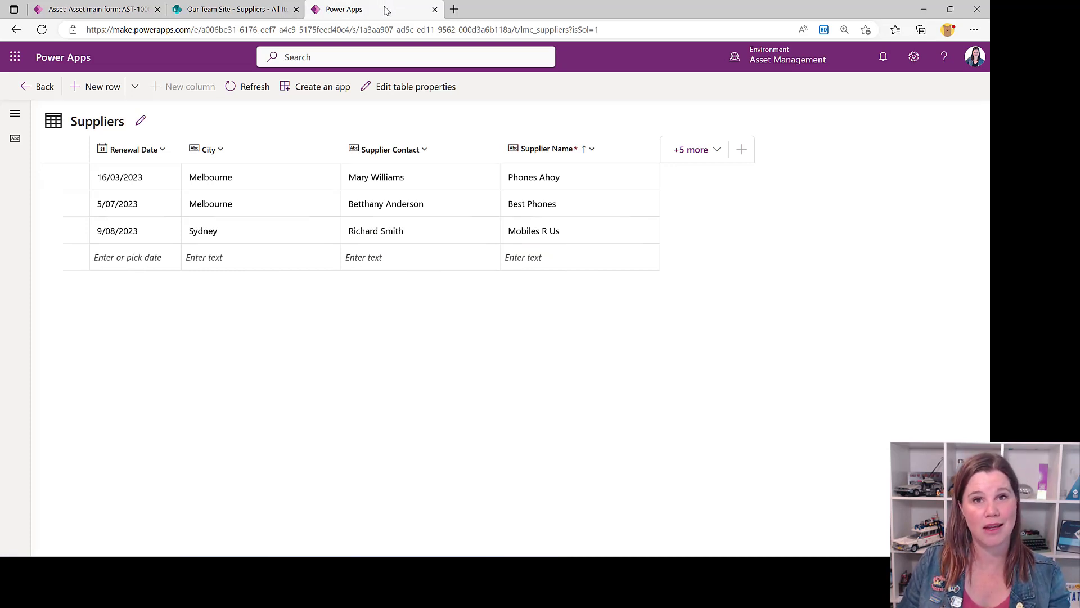
click(43, 99)
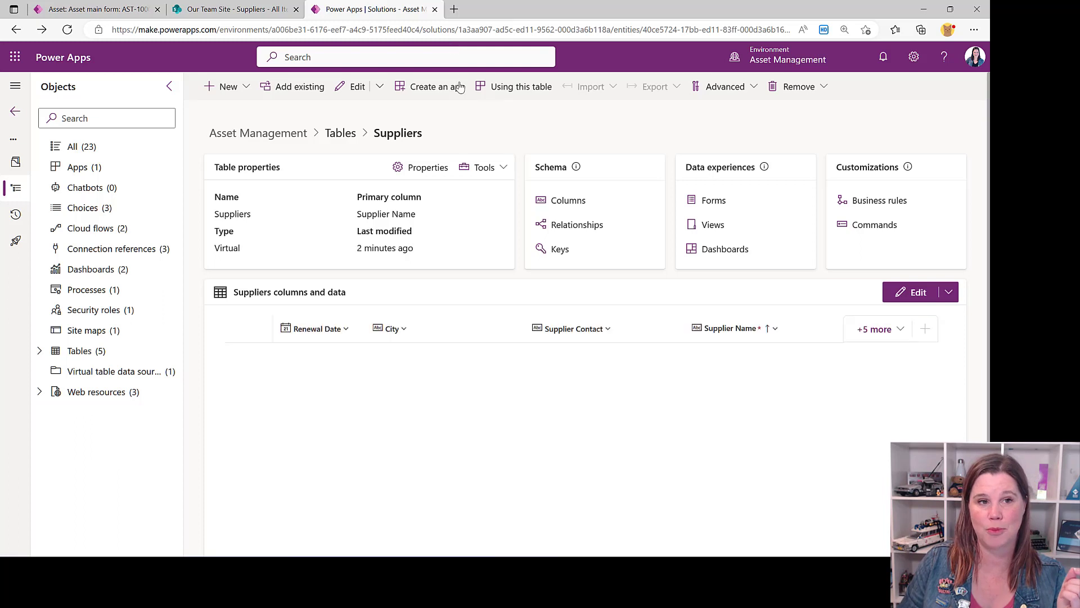
Open the column list of the Asset table in the Asset Management solution
click(72, 359)
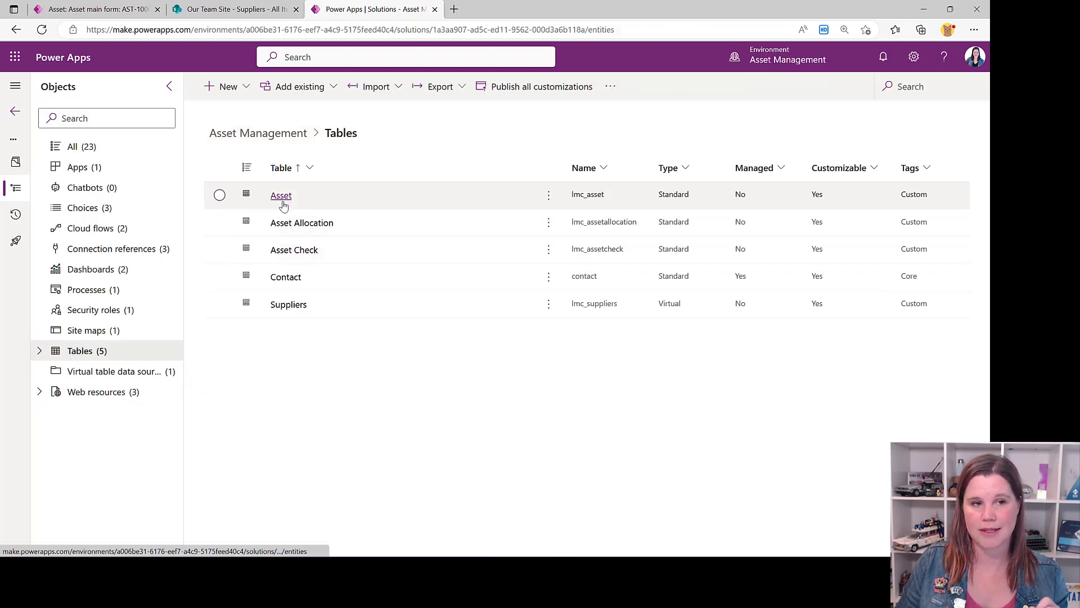
click(282, 197)
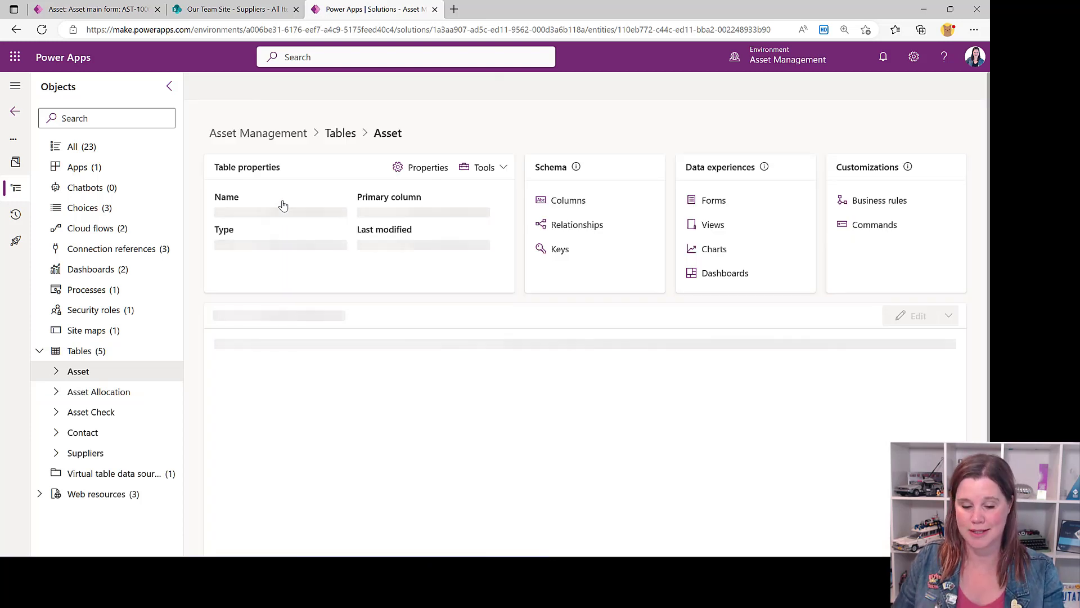
click(567, 201)
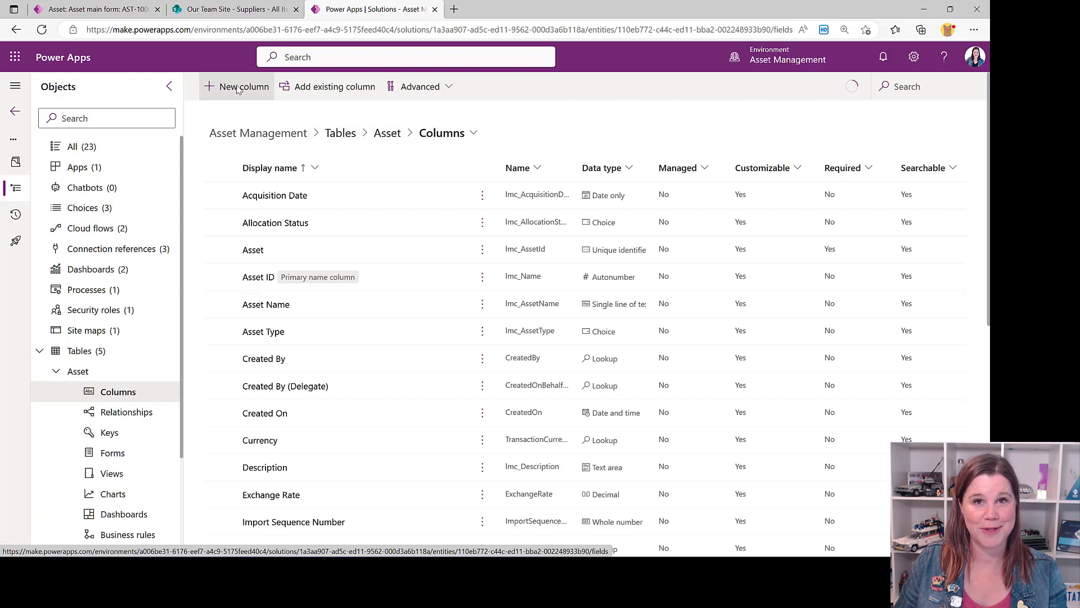
Add a Supplier column to the Asset table with the Lookup data type and Suppliers as the related table, and save it
click(238, 88)
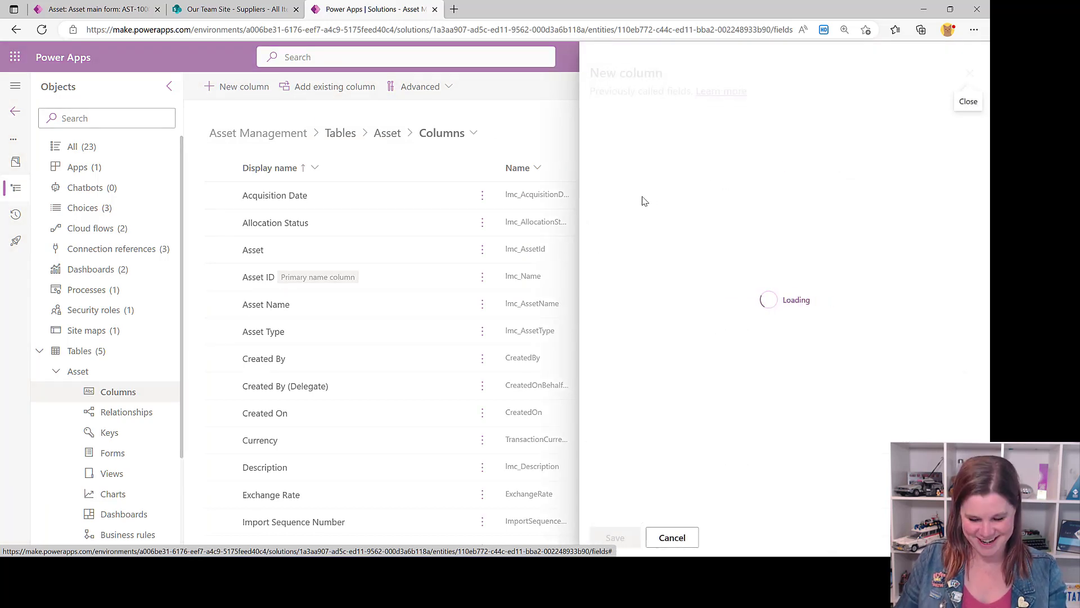
click(625, 151)
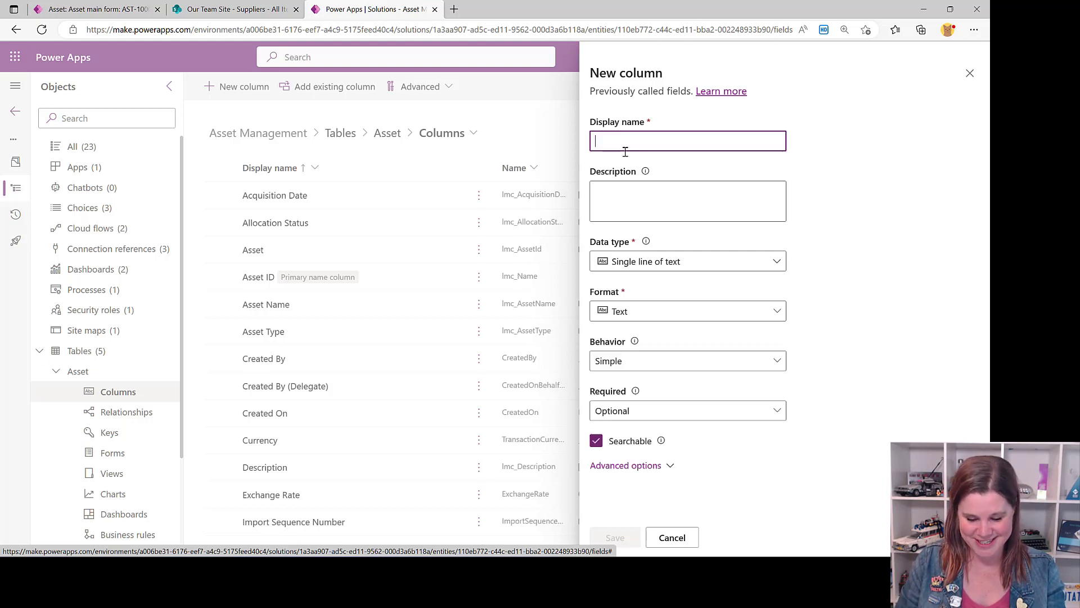
text(Supplier)
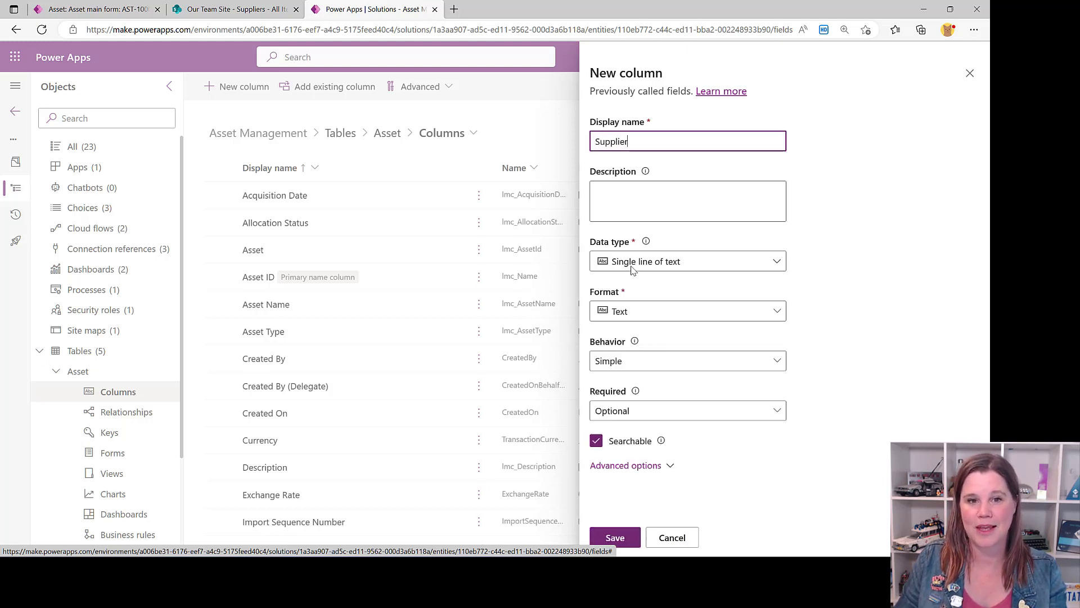
click(633, 269)
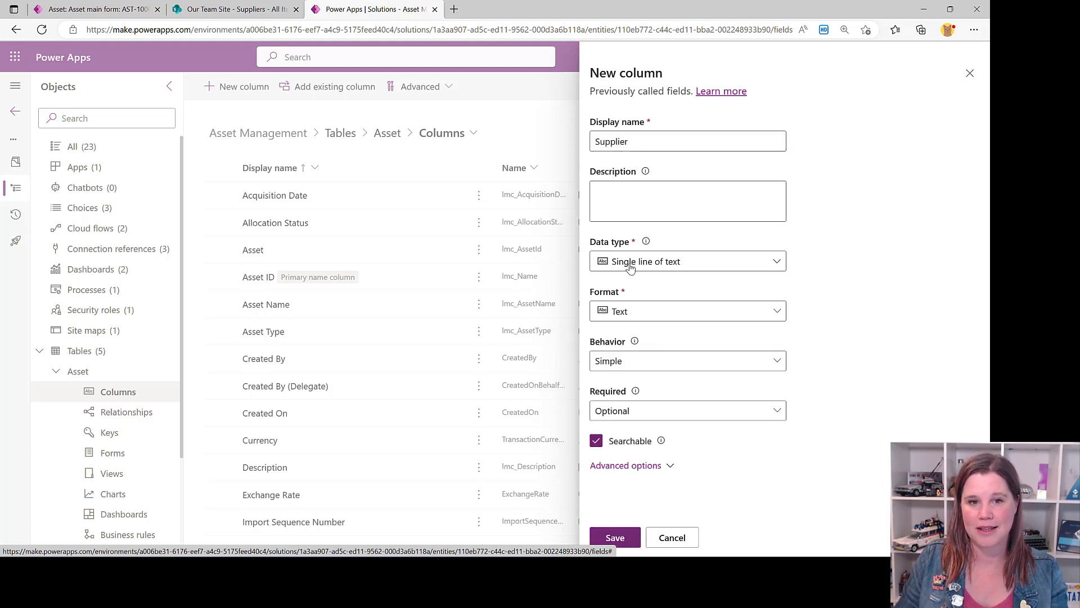
mouse_move(642, 388)
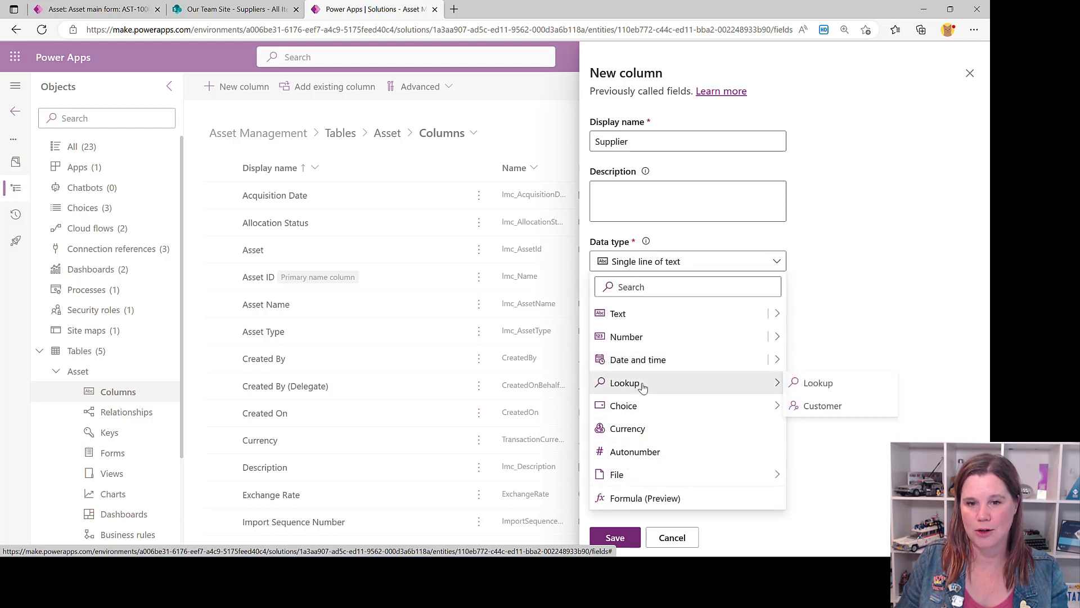
click(810, 383)
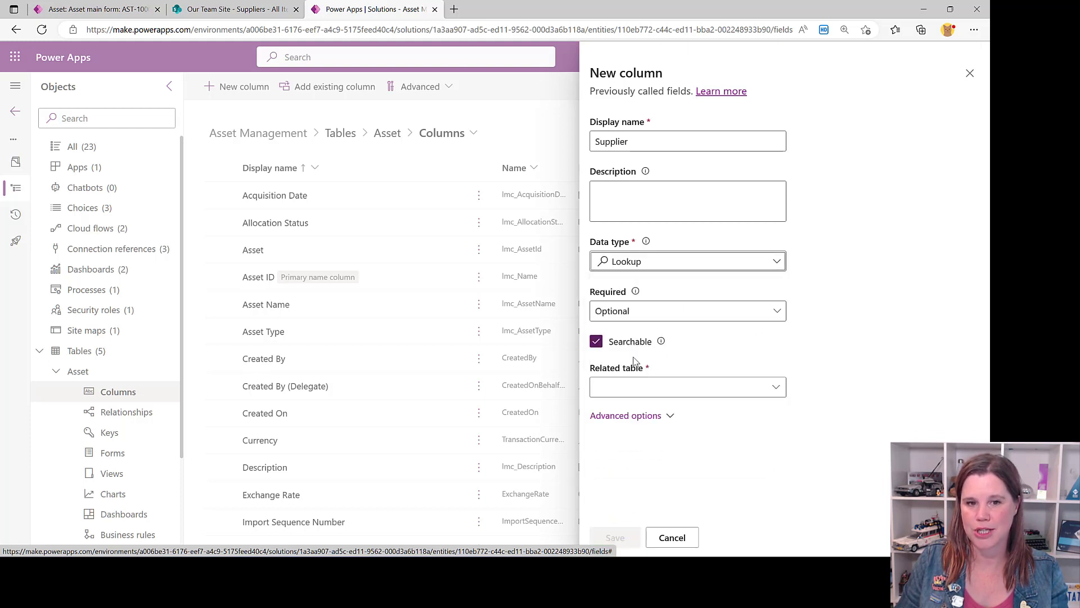
click(635, 388)
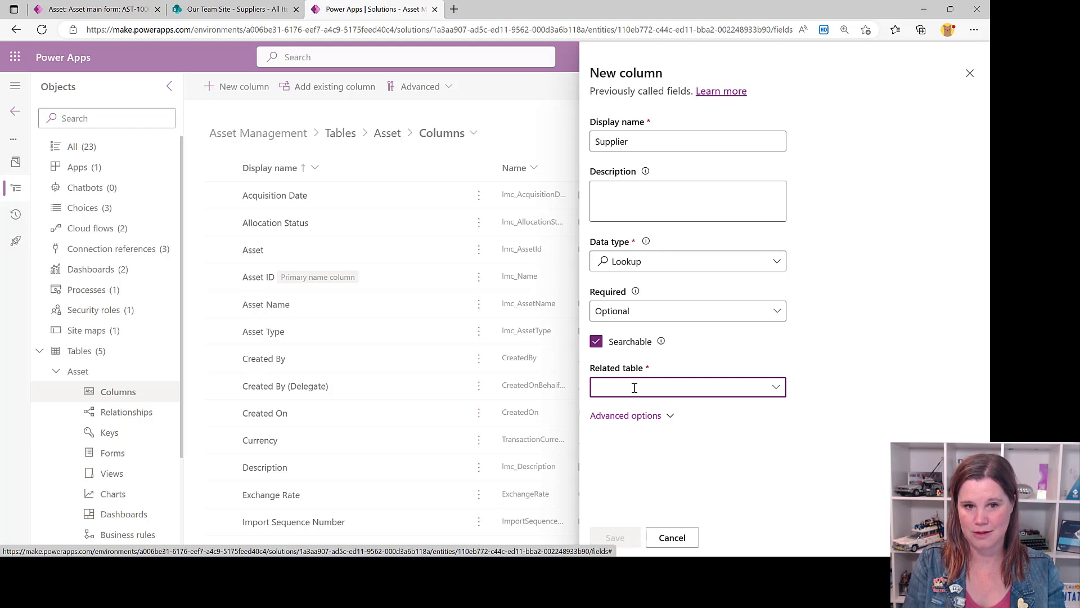
text(supplier)
click(619, 411)
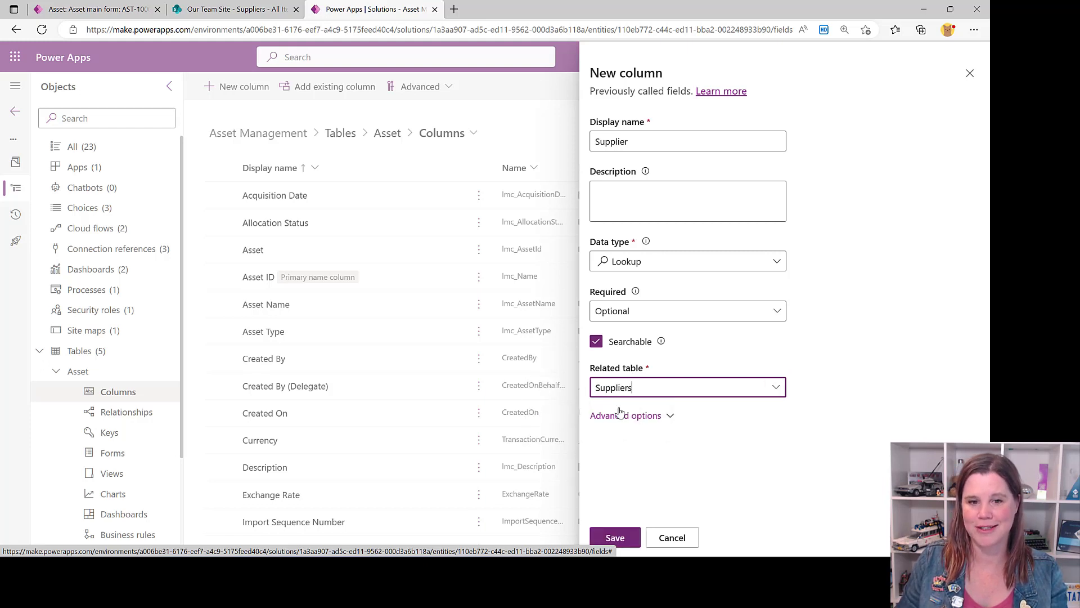
click(618, 538)
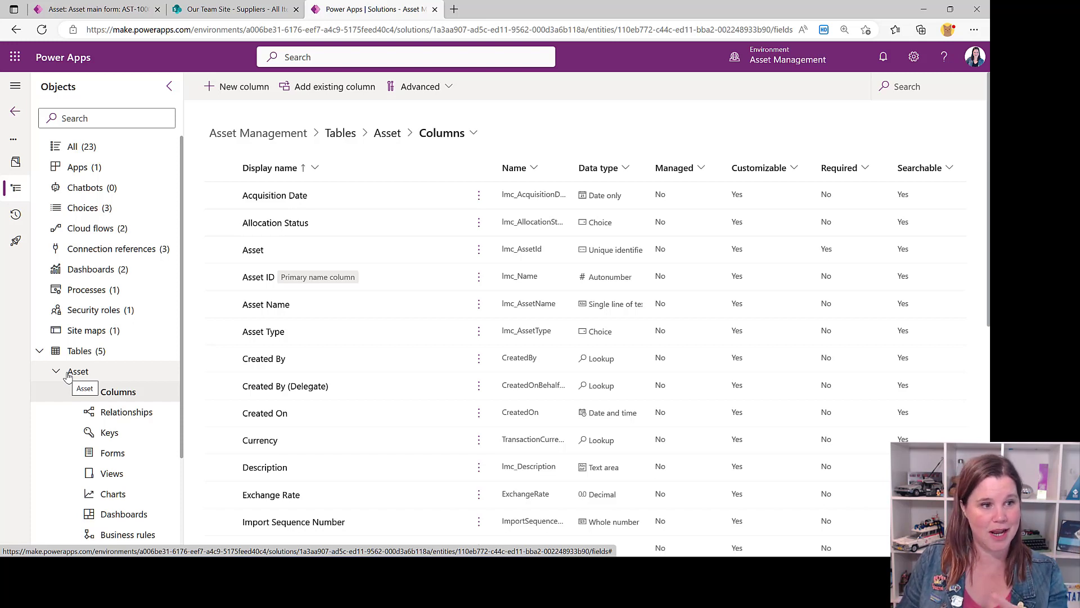
Add the City and Renewal Date columns to the Suppliers table's All Suppliers view and save the view
click(40, 351)
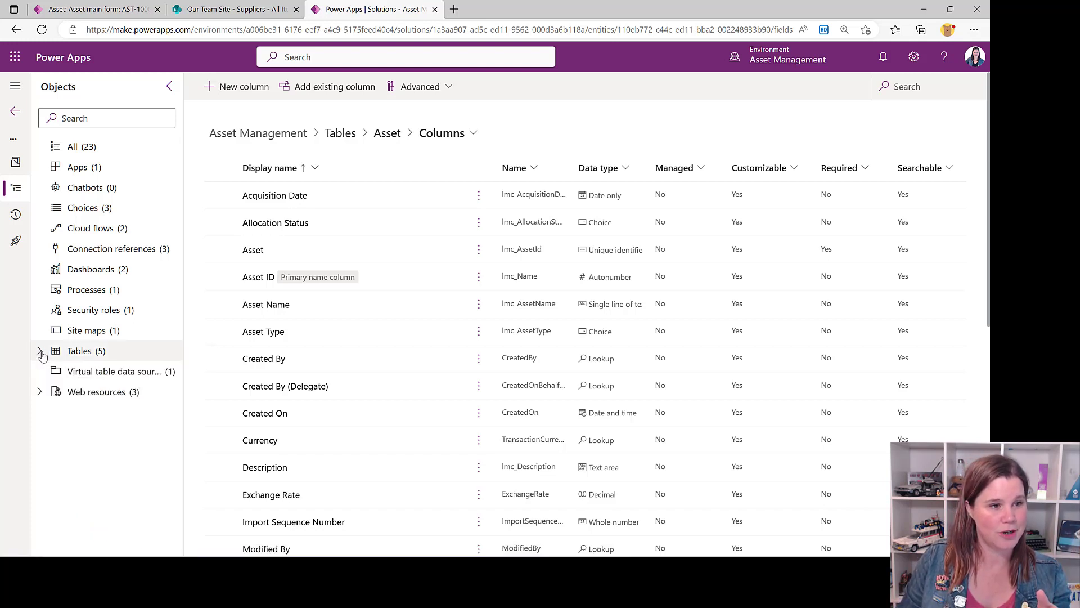
click(57, 351)
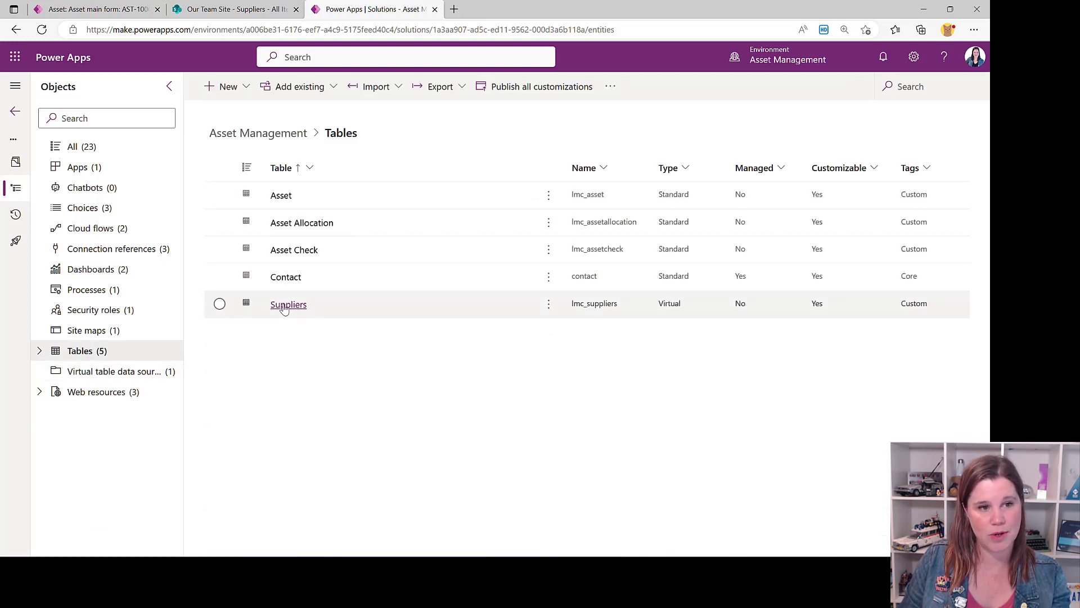
click(363, 308)
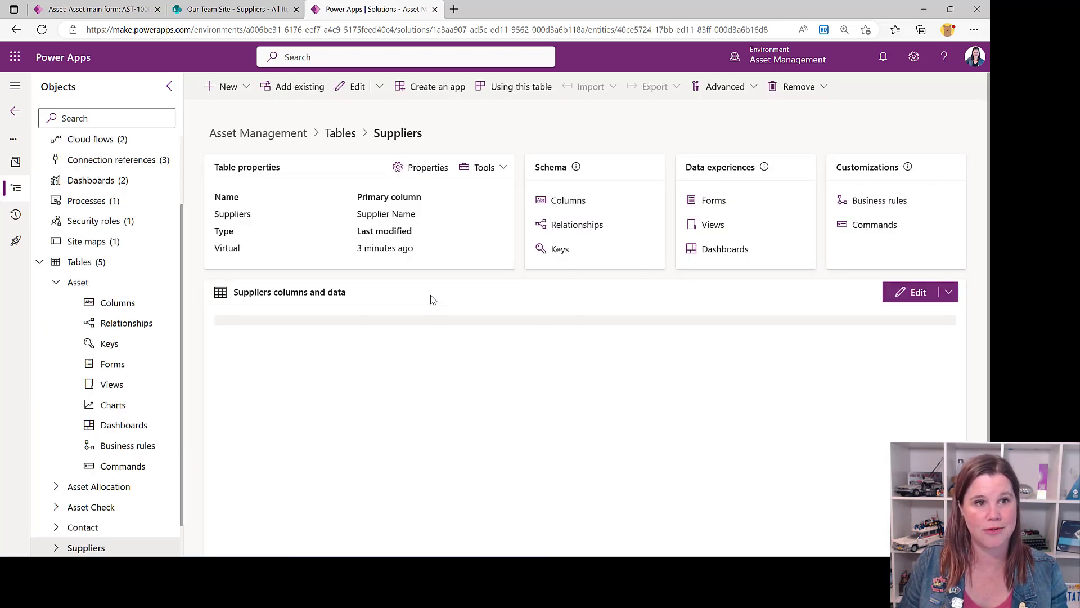
click(713, 225)
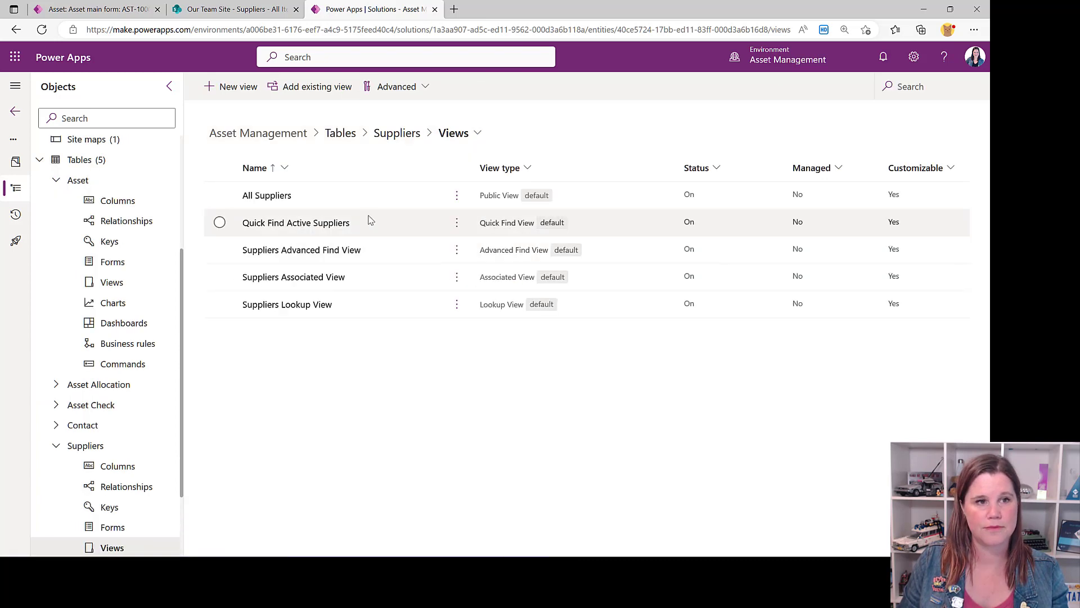
click(268, 197)
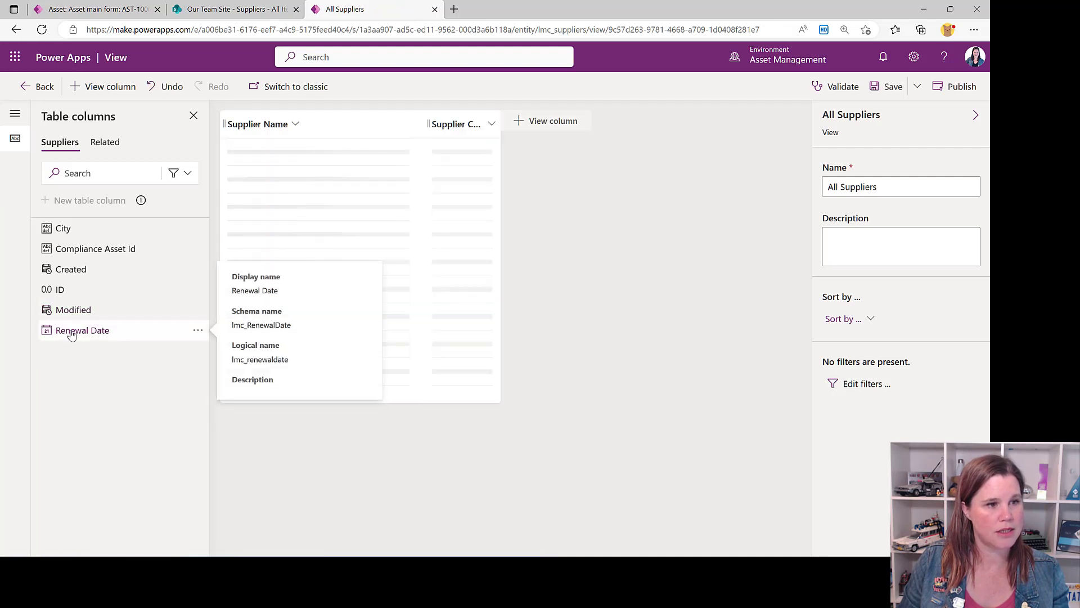
drag(71, 335, 67, 234)
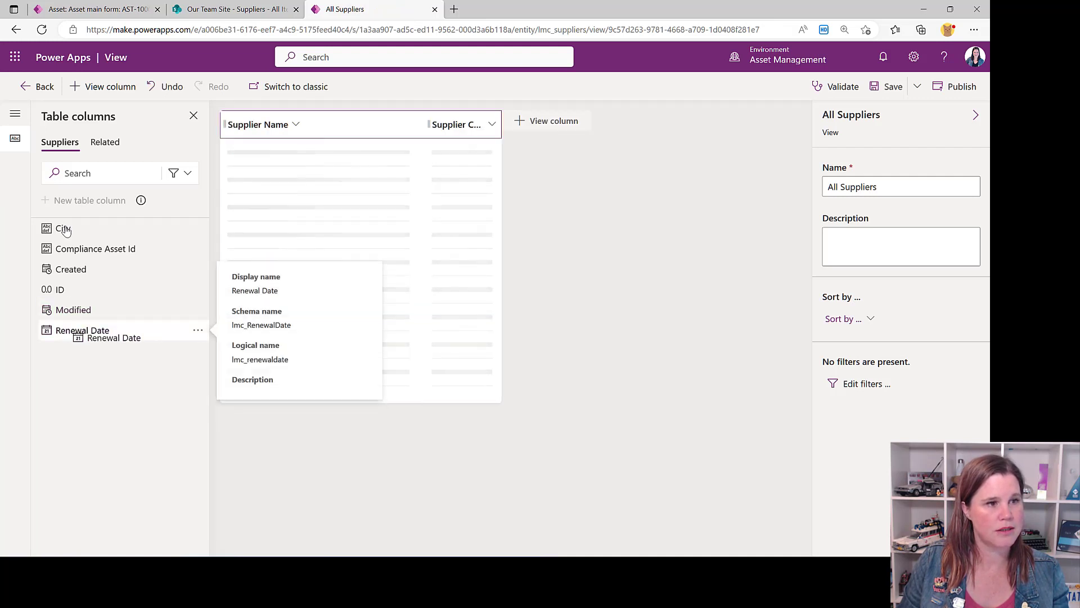
click(63, 228)
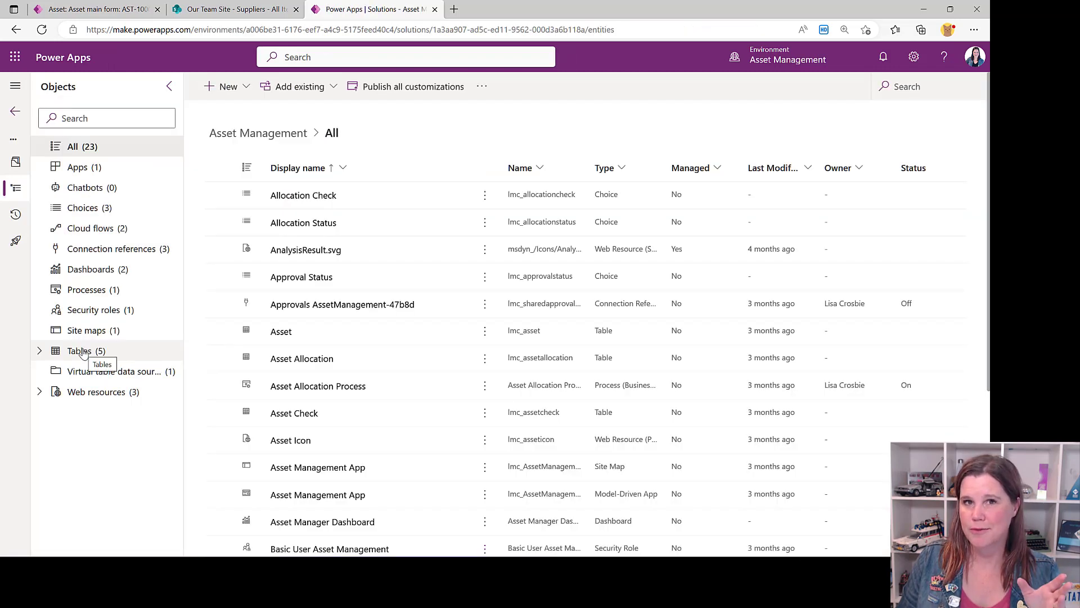
Create a new quick view form for the Suppliers table
click(82, 352)
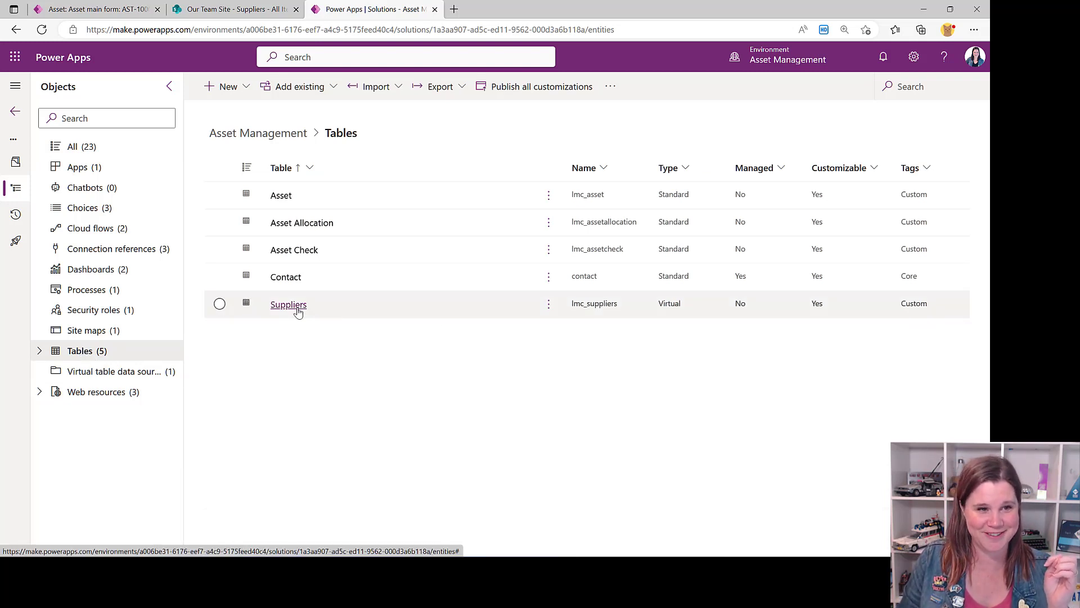
click(449, 325)
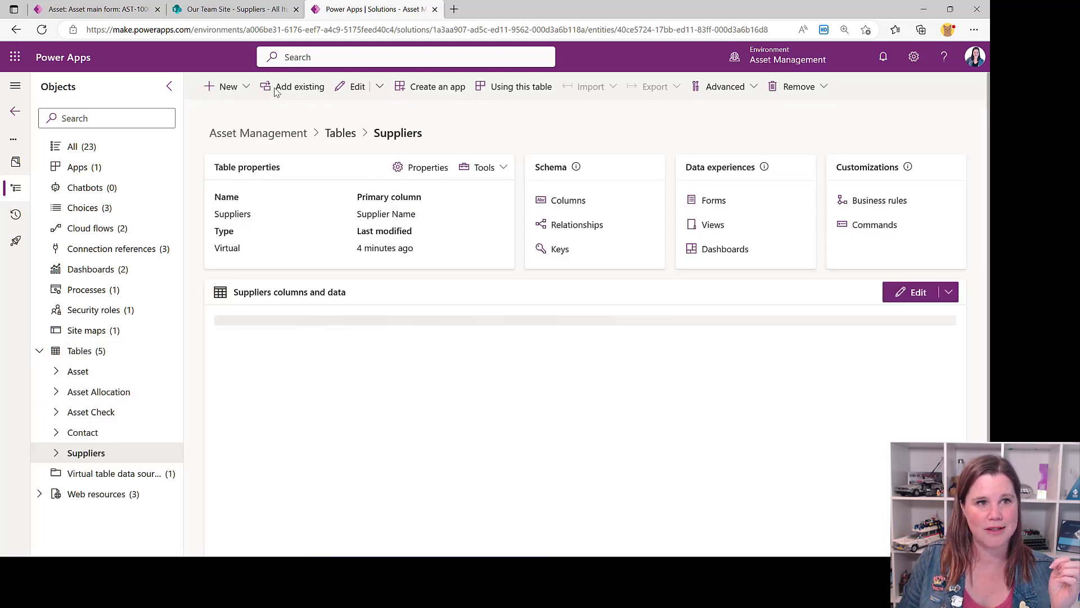
click(246, 90)
mouse_move(284, 227)
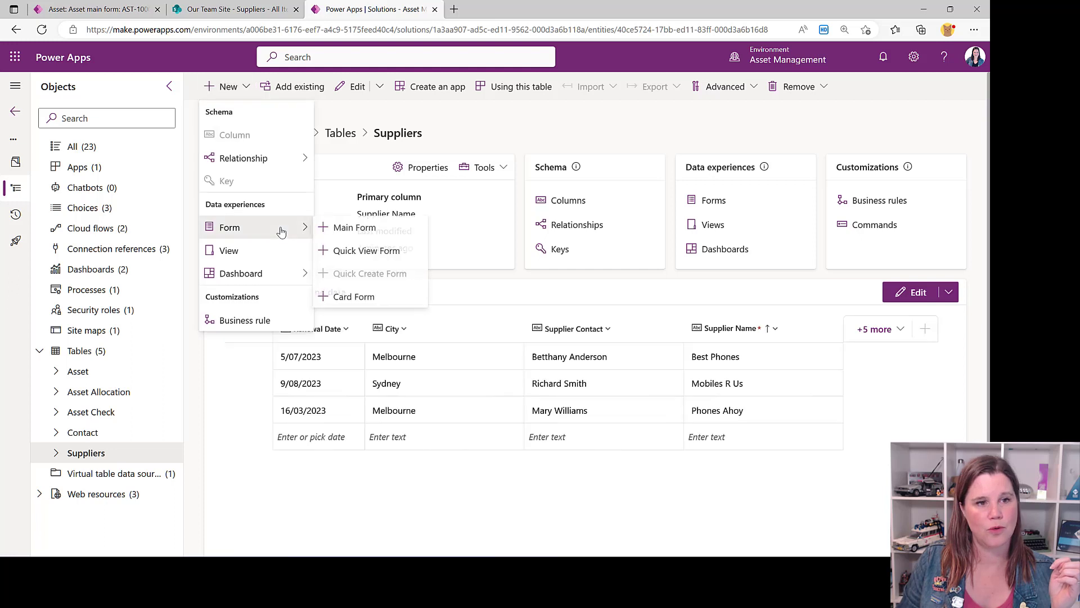
click(345, 250)
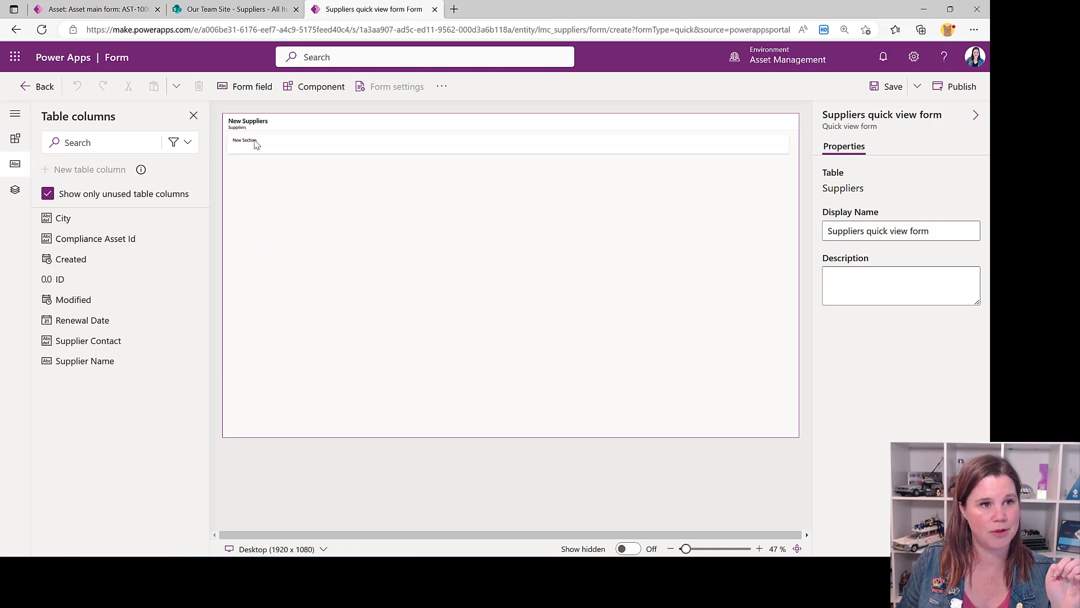
Label the quick view form's section Supplier Information
click(256, 145)
click(856, 213)
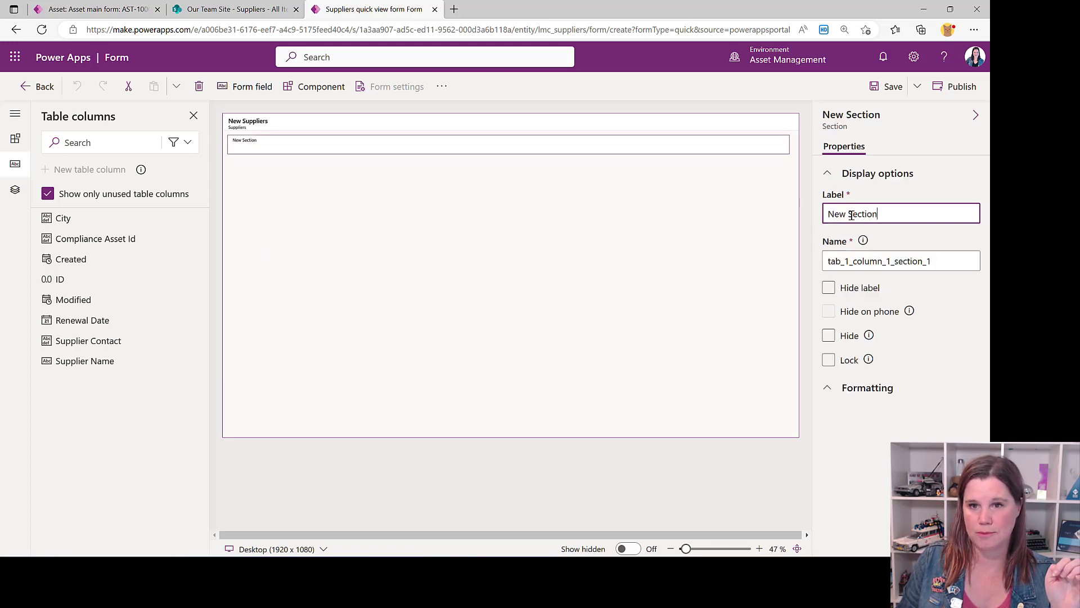
drag(893, 214, 819, 218)
text(Supplier)
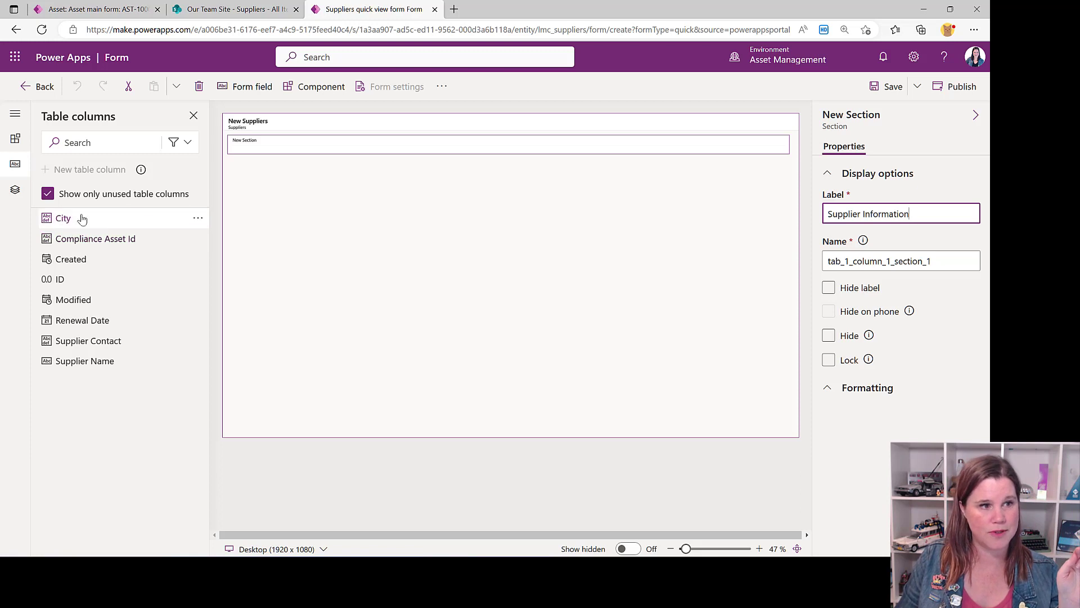
Add the City, Renewal Date and Supplier Contact fields to the Supplier Information section, save the form and leave the form editor
drag(82, 219, 251, 153)
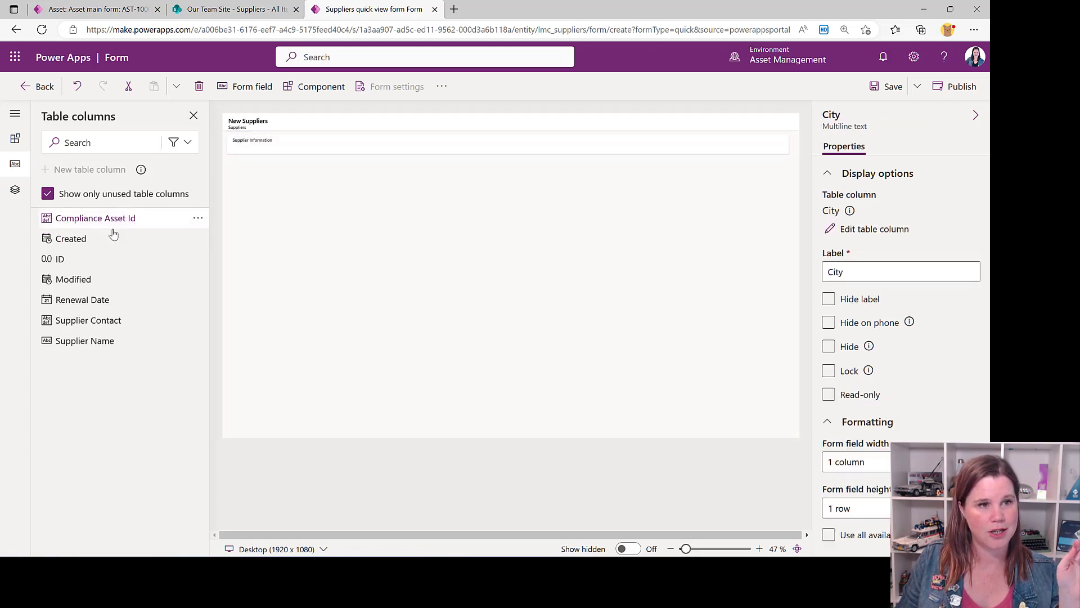
drag(80, 307, 122, 286)
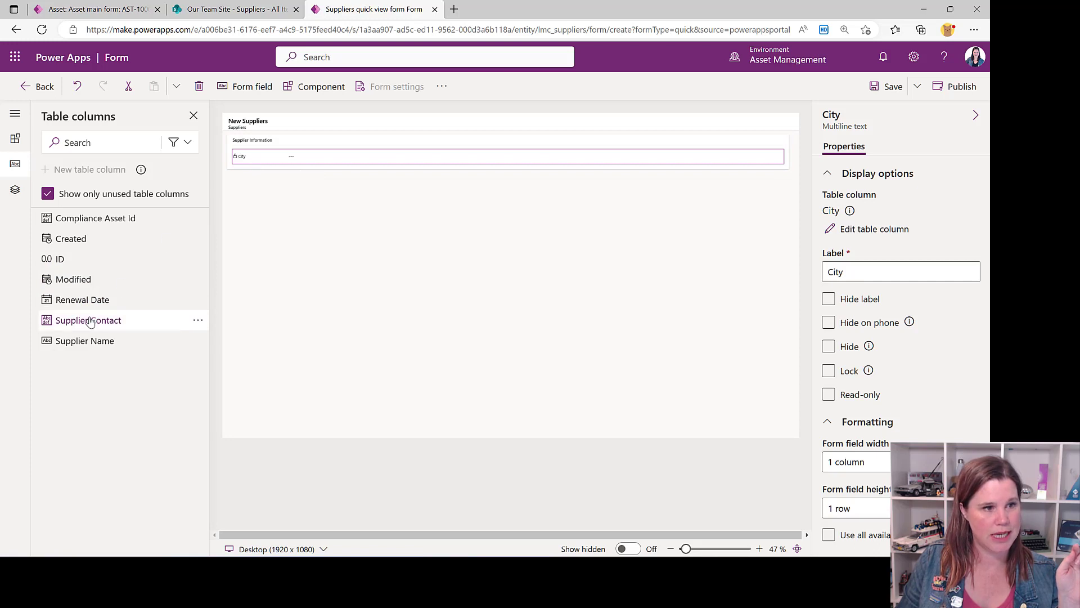
drag(144, 322, 250, 162)
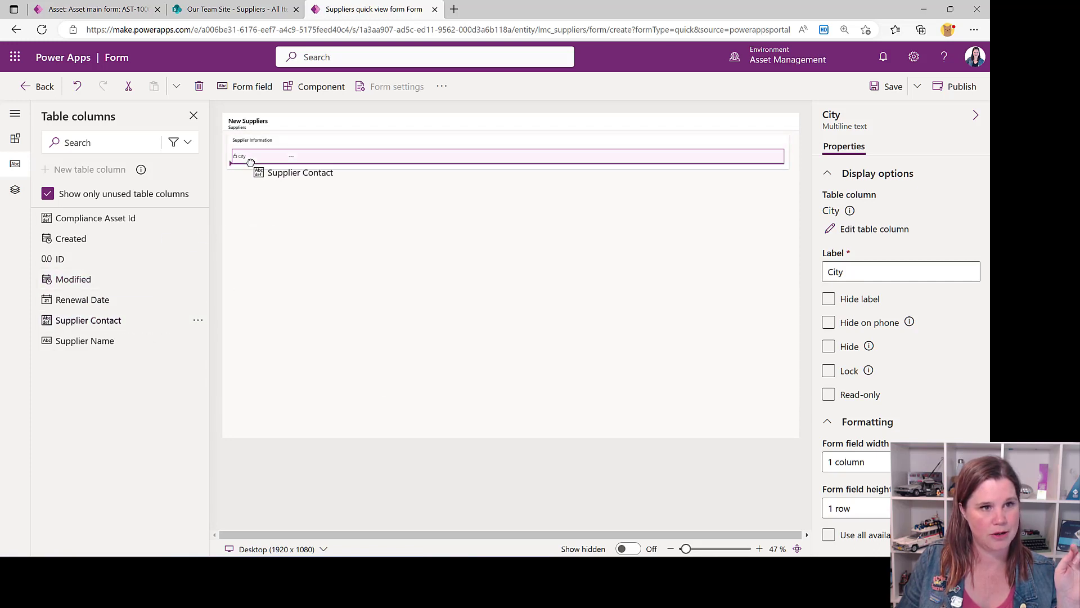
drag(360, 226, 360, 226)
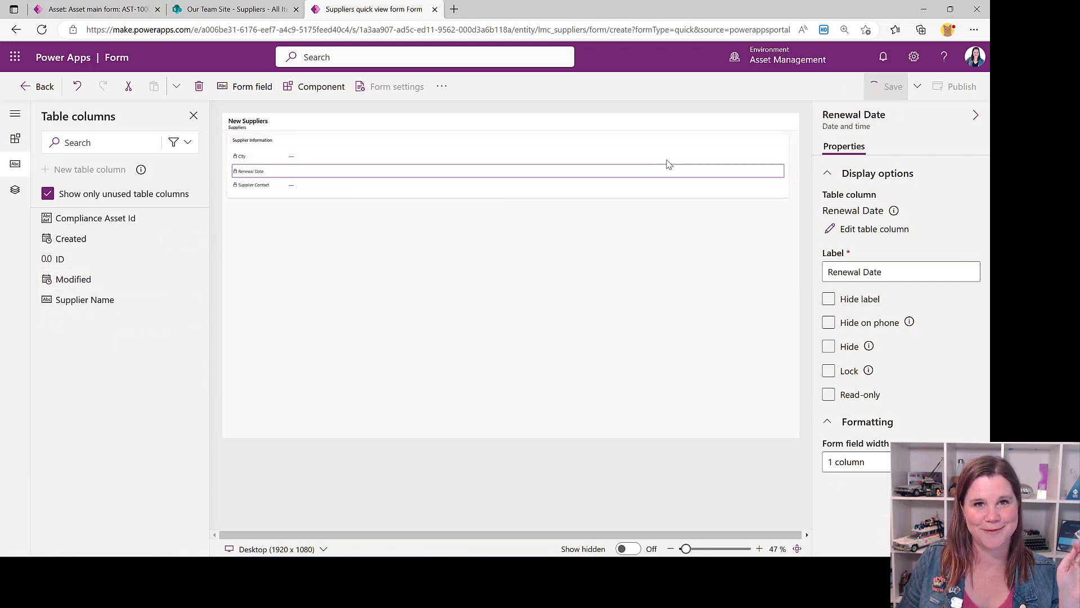
click(39, 86)
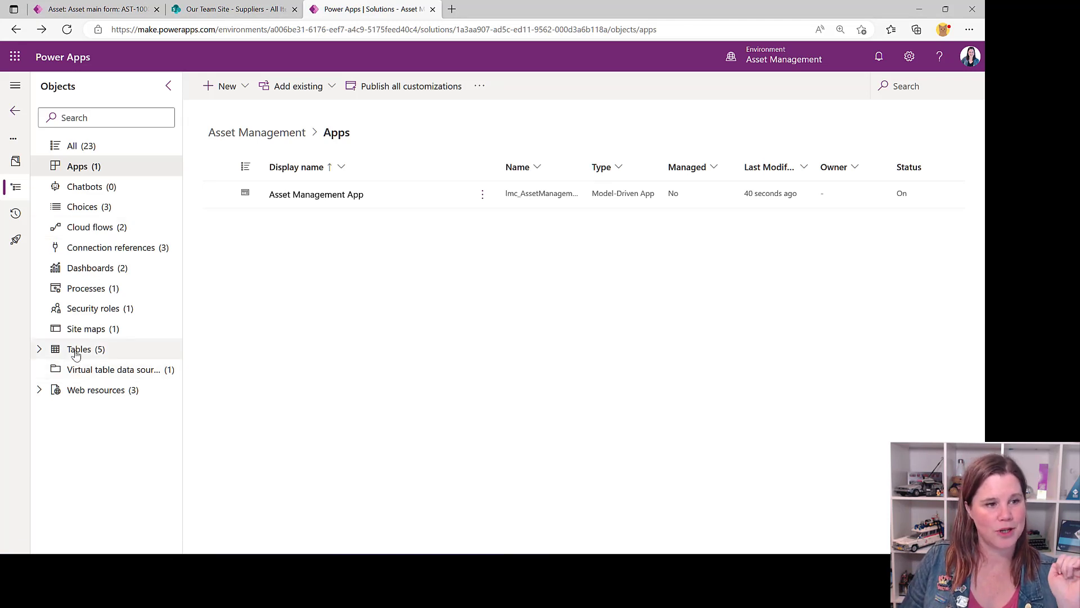
Check the AST-1000 record in the Asset Management App, and open the Asset table's Asset main form for editing
click(78, 350)
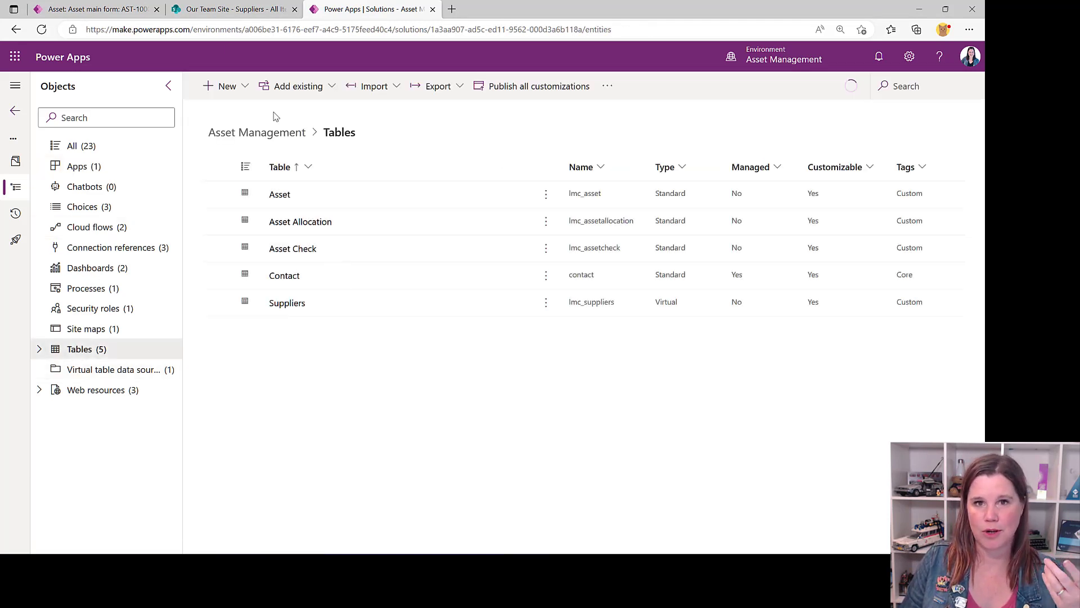
click(97, 9)
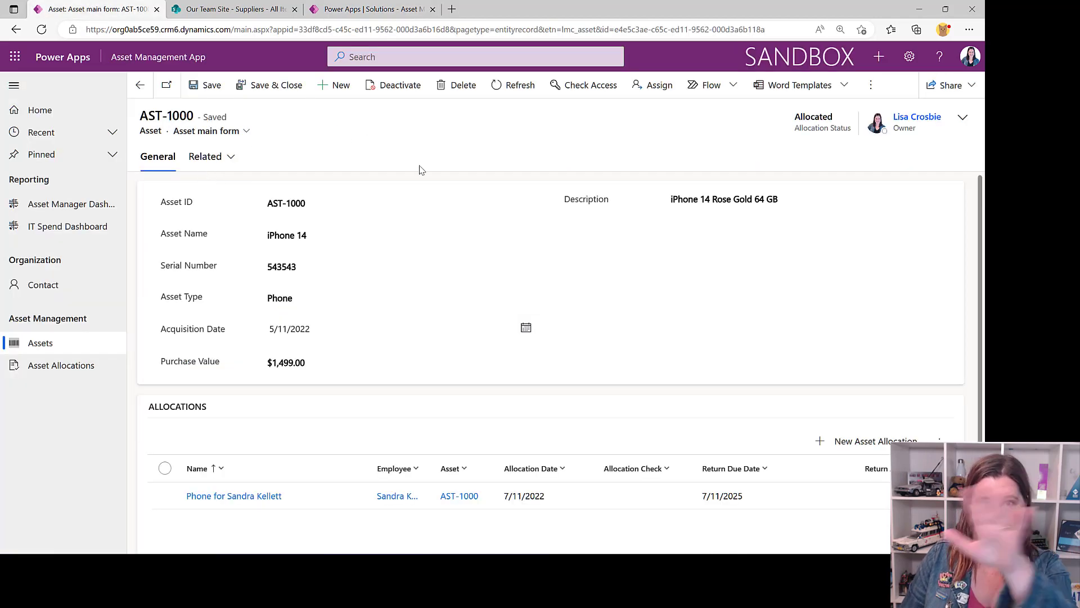
click(343, 9)
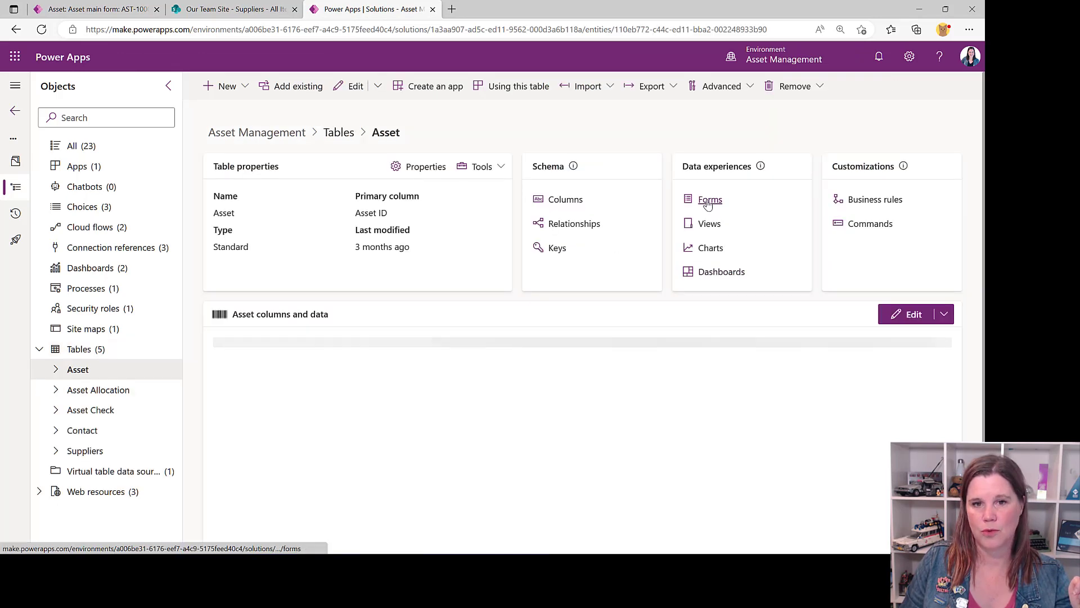
click(708, 202)
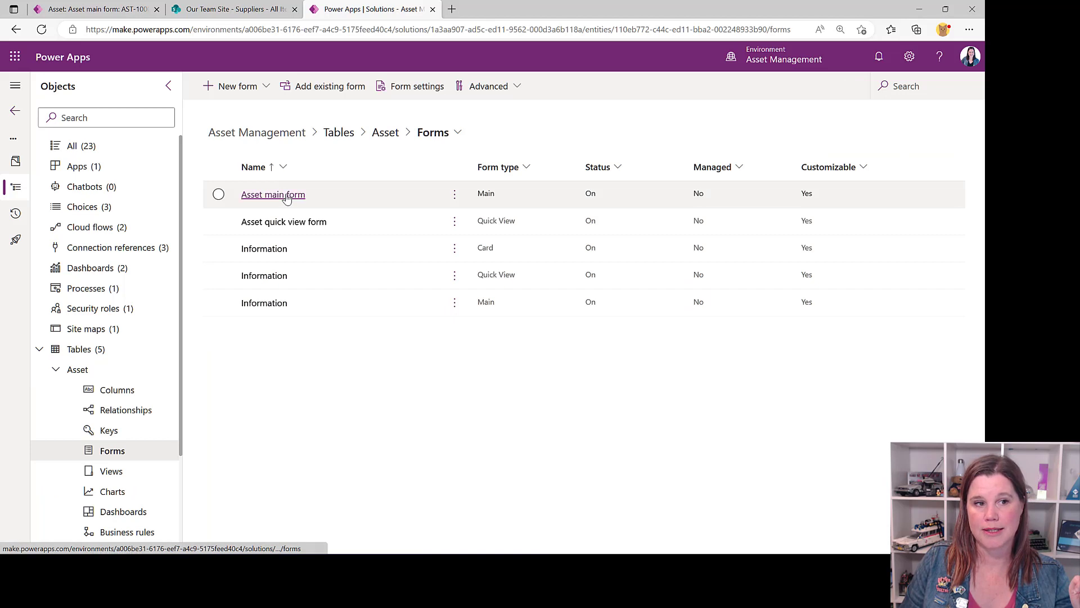
click(323, 275)
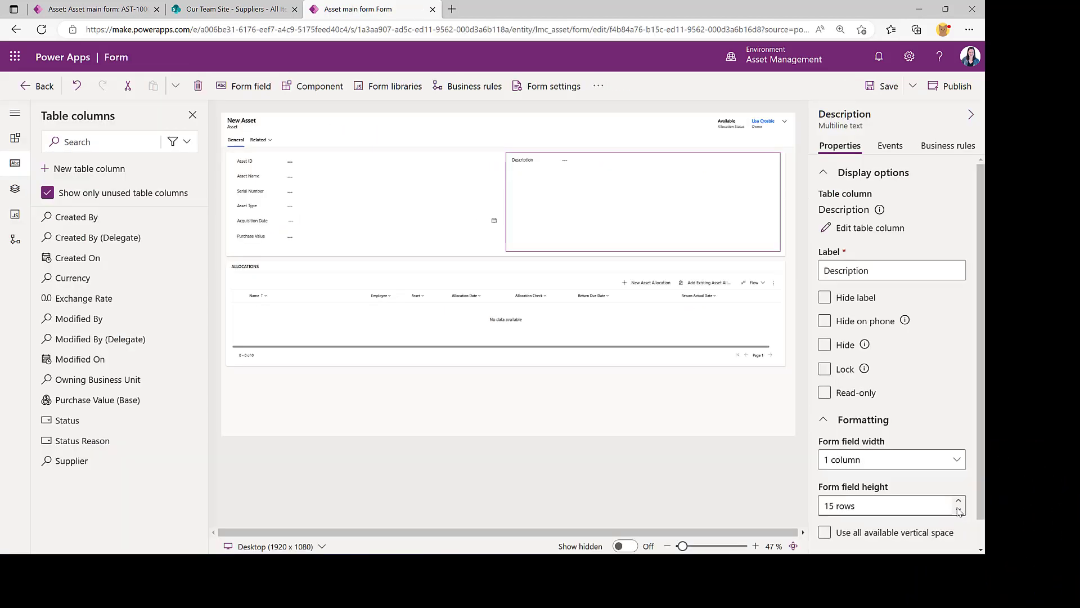
Reduce the Description field's height on the Asset main form and move the field below Purchase Value in the General section
click(959, 510)
click(959, 509)
click(958, 510)
click(959, 510)
click(959, 510)
click(959, 510)
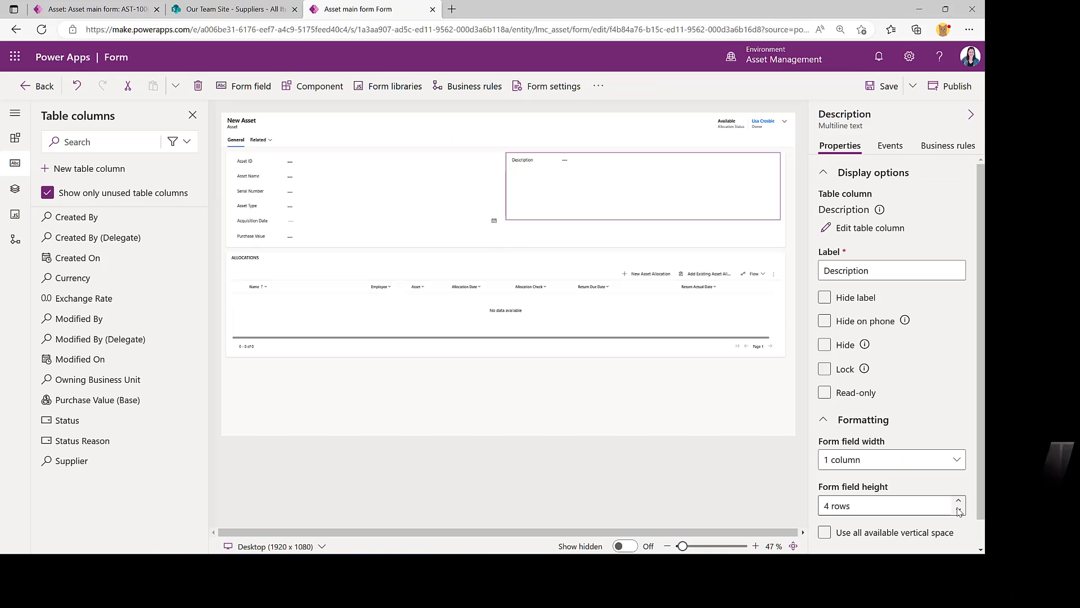
drag(588, 163, 354, 241)
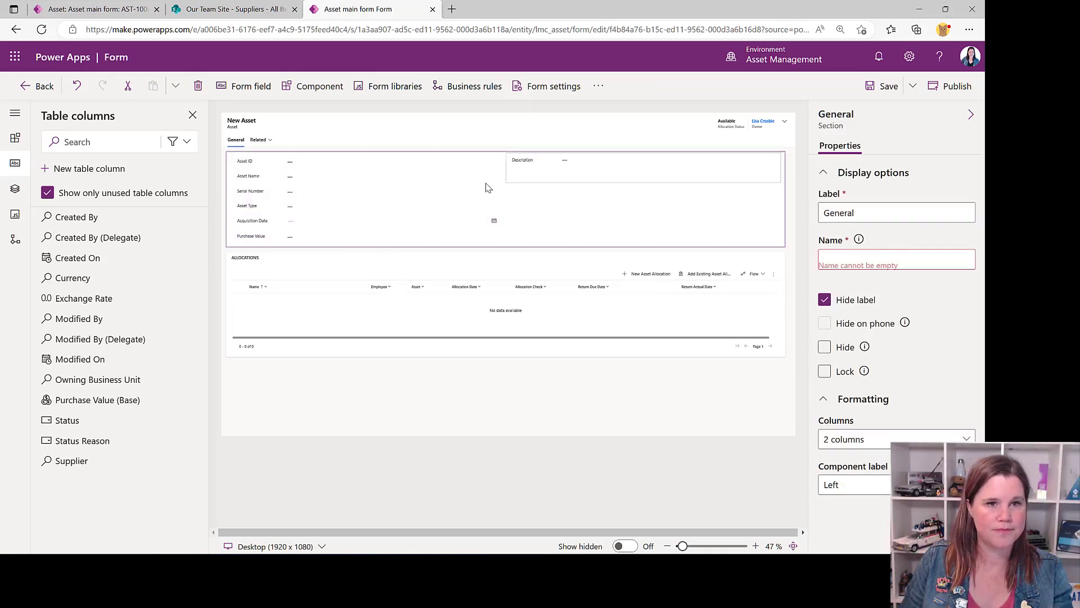
drag(590, 169, 317, 241)
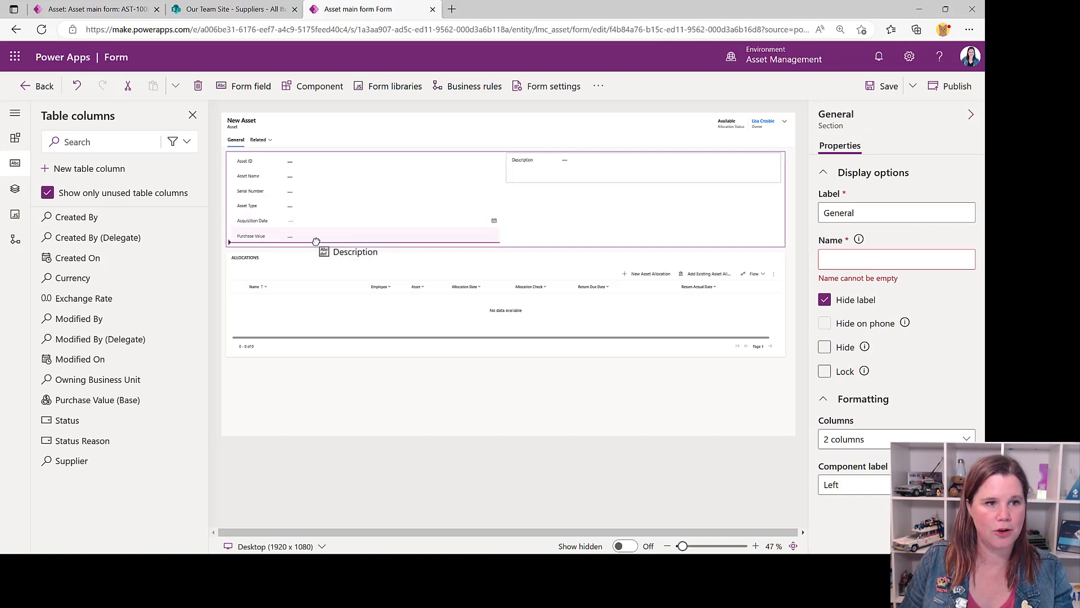
Place Description below Purchase Value and add the Supplier lookup to the General section's second column on the Asset main form
drag(385, 213, 384, 214)
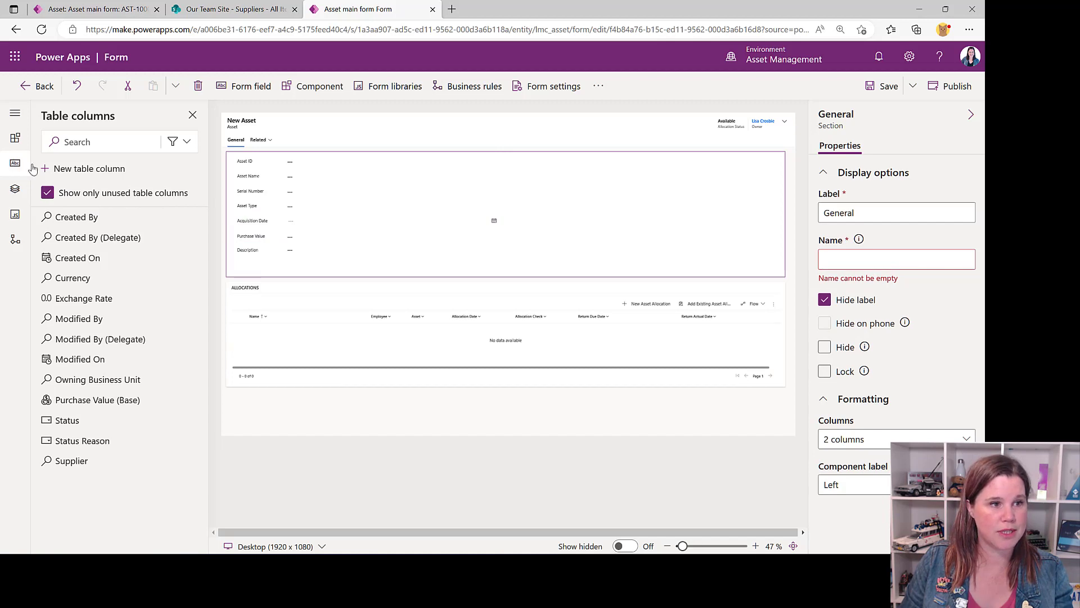
drag(68, 460, 601, 160)
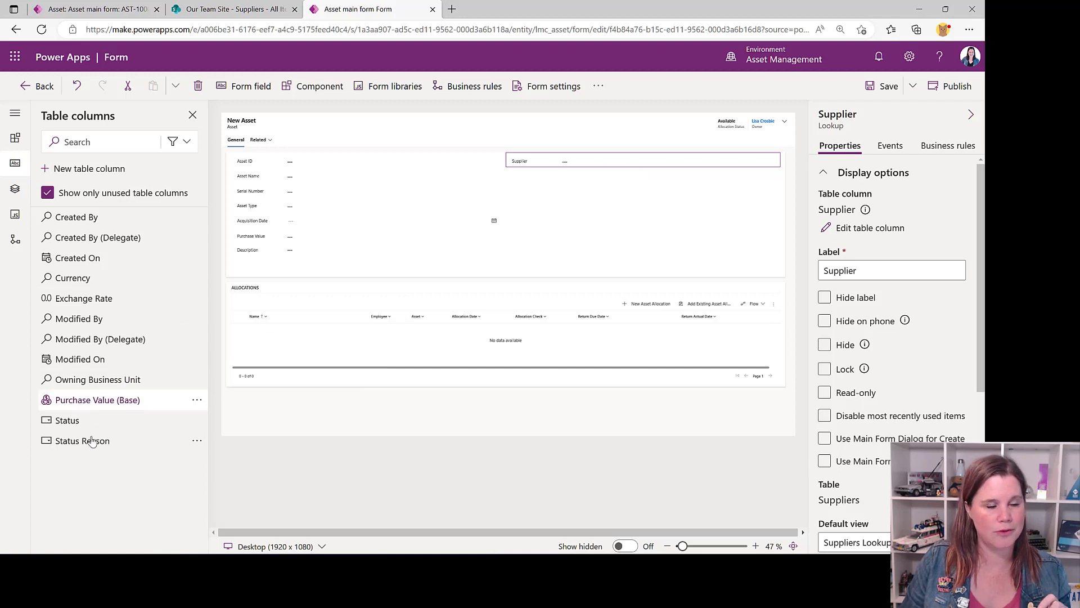
Insert a quick view below Supplier using the Supplier lookup and Suppliers quick view form, then save the form and leave the editor
click(15, 137)
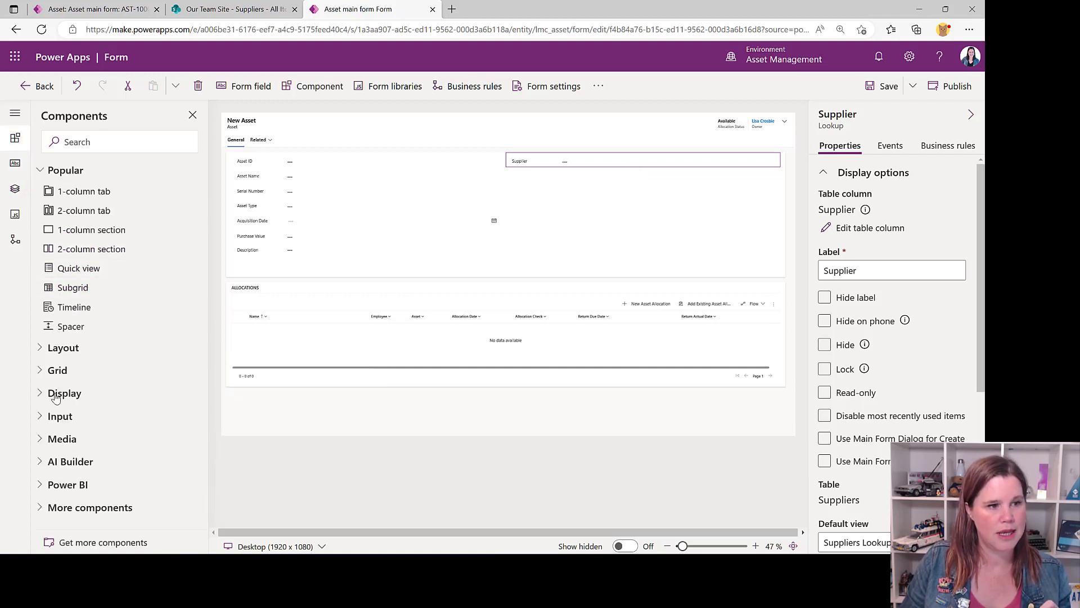
click(60, 396)
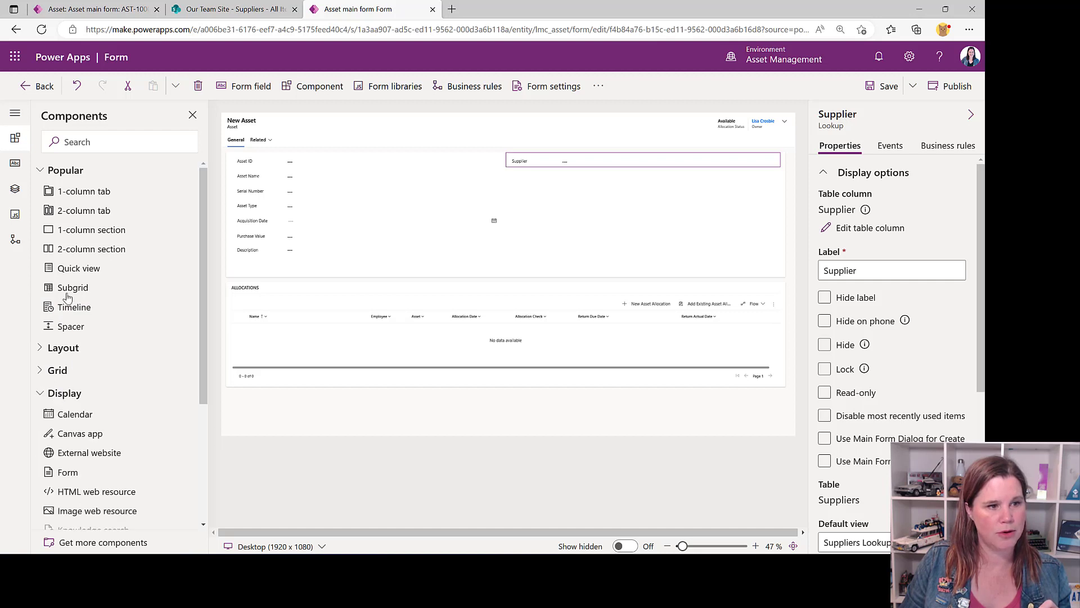
click(68, 270)
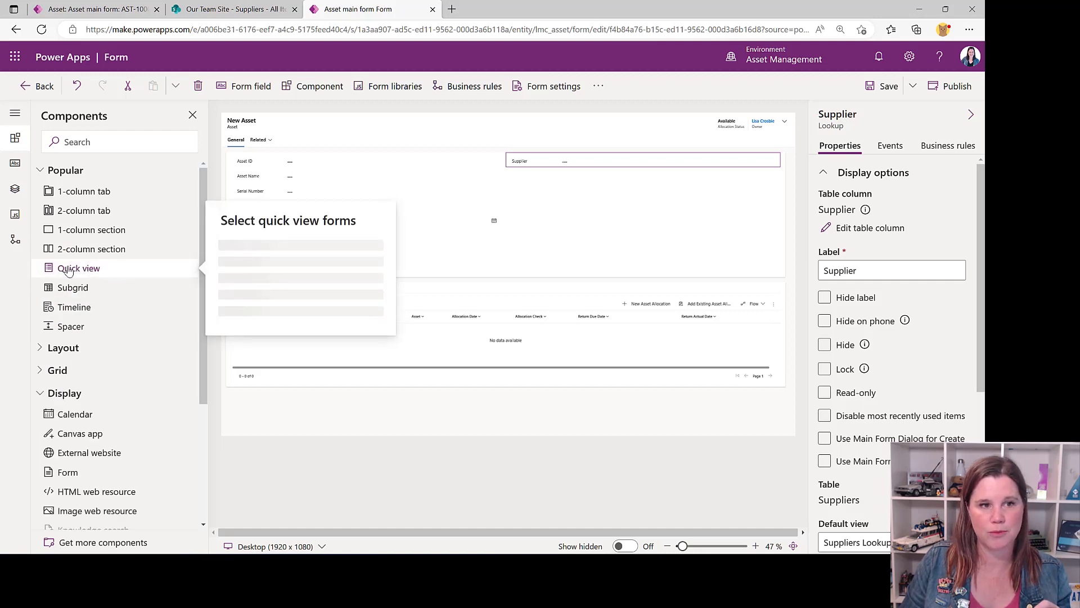
click(272, 267)
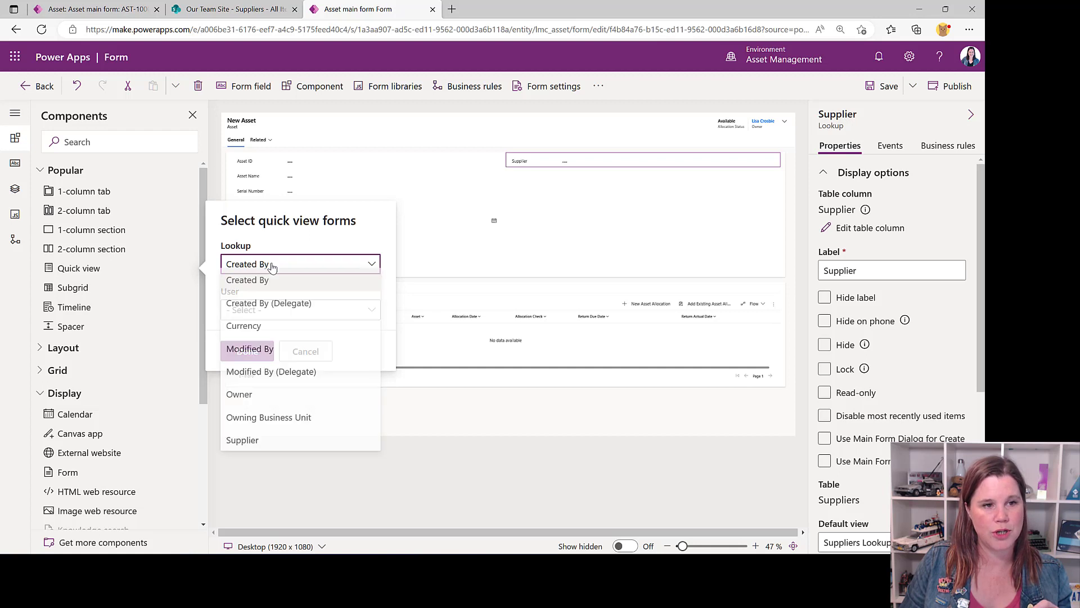
click(279, 447)
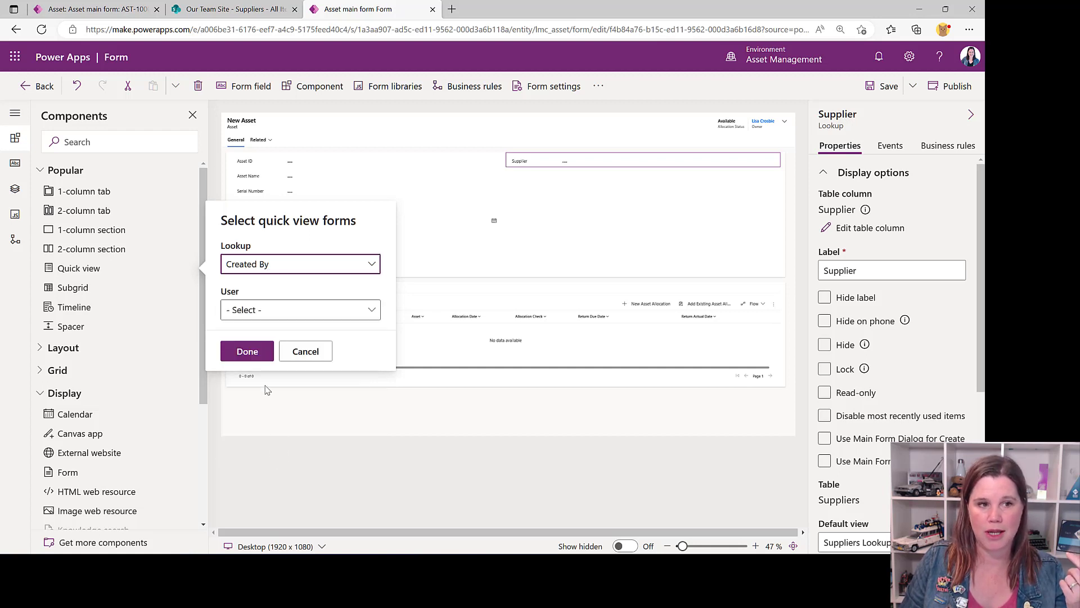
click(272, 313)
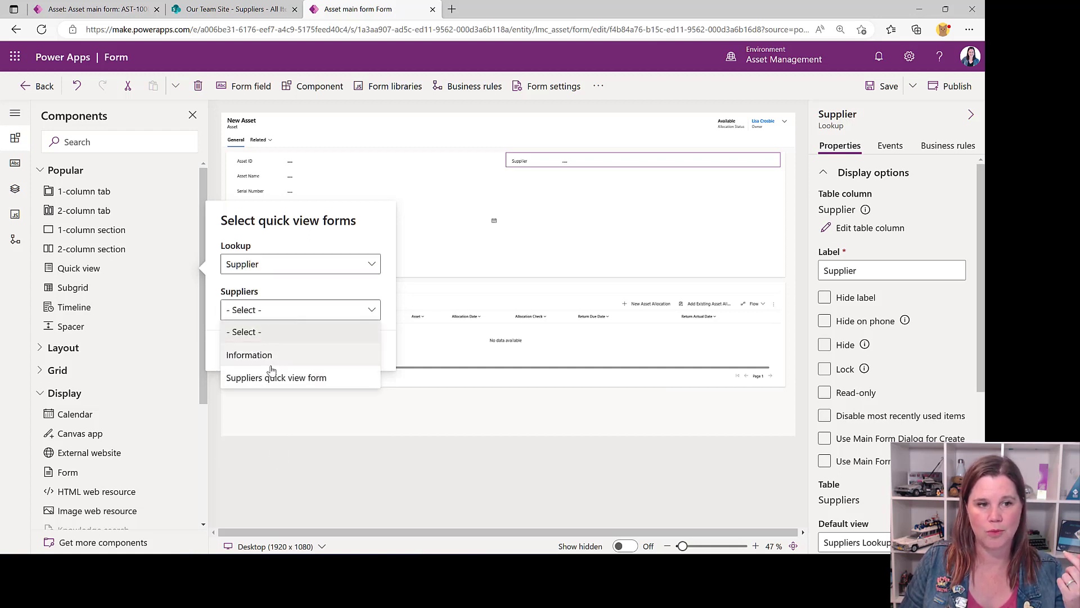
click(273, 378)
click(246, 351)
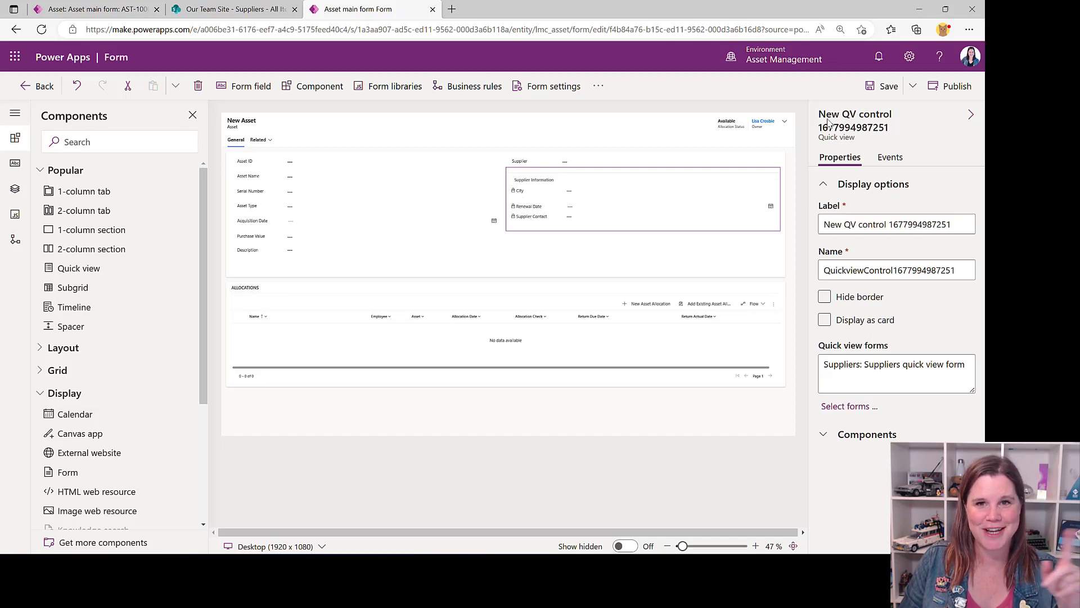
click(883, 85)
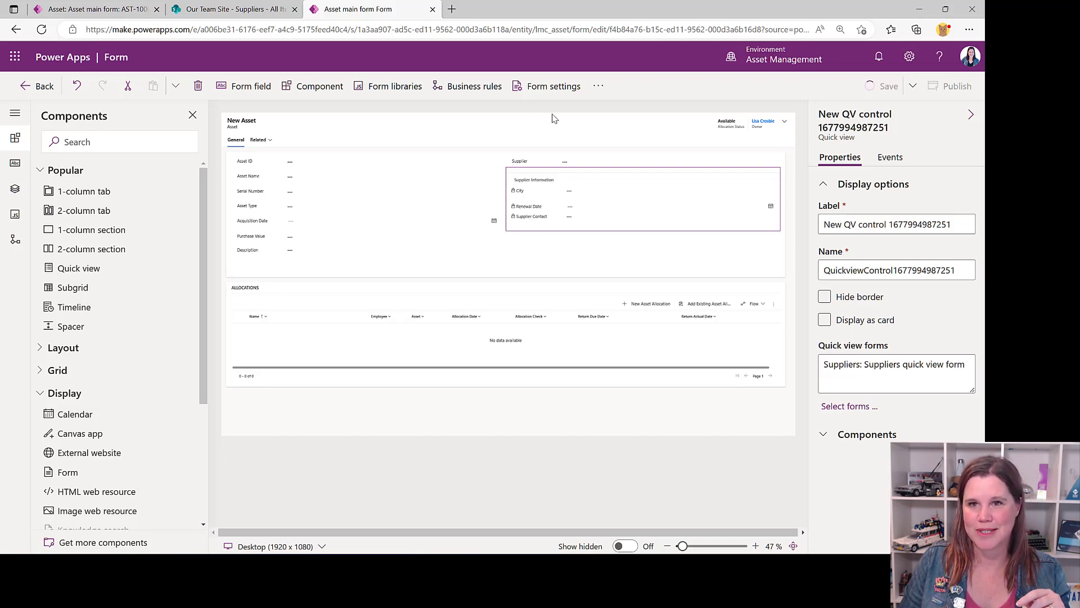
click(39, 88)
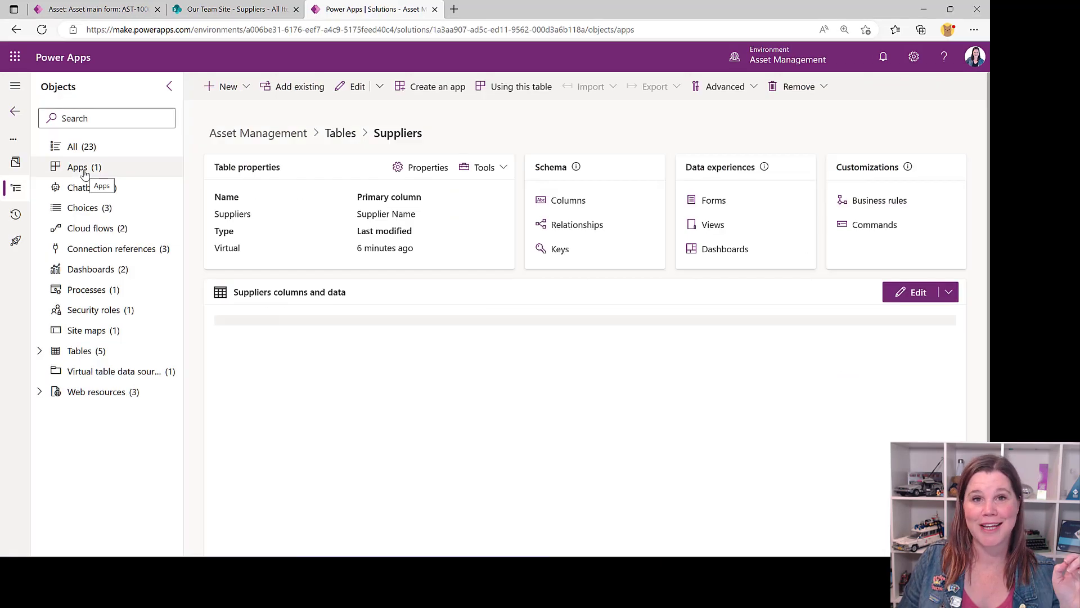
Open the Asset Management App for editing and add a navigation subarea for the Suppliers table
click(81, 168)
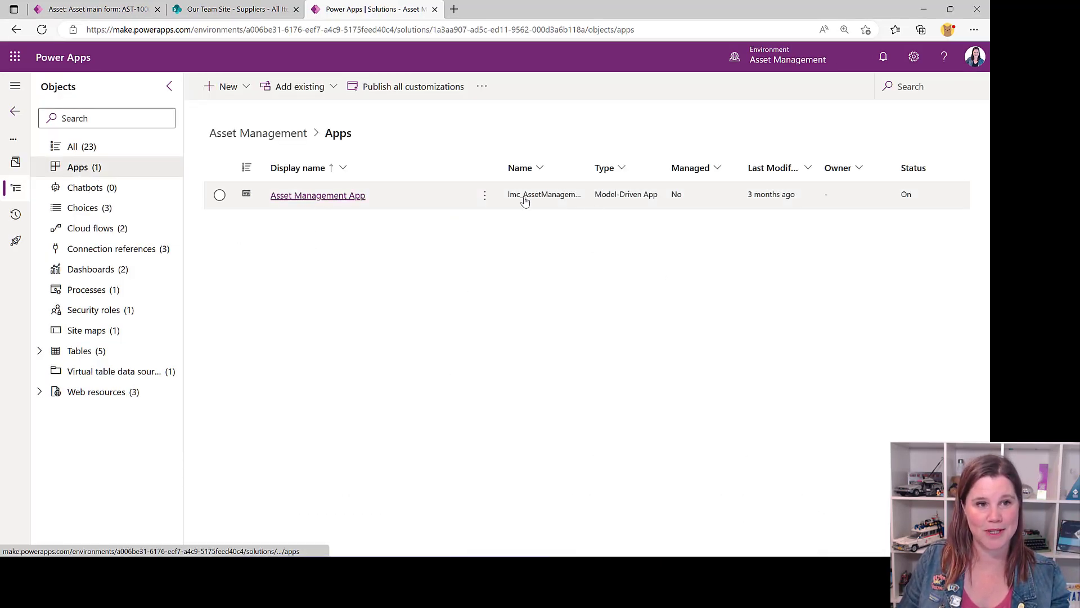
click(595, 209)
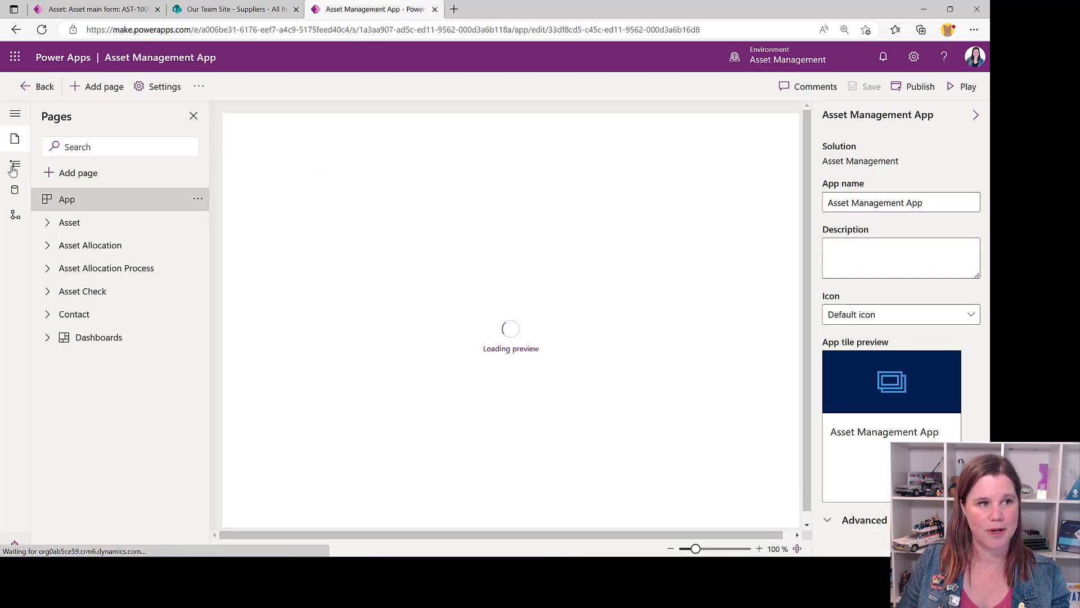
click(13, 168)
click(67, 173)
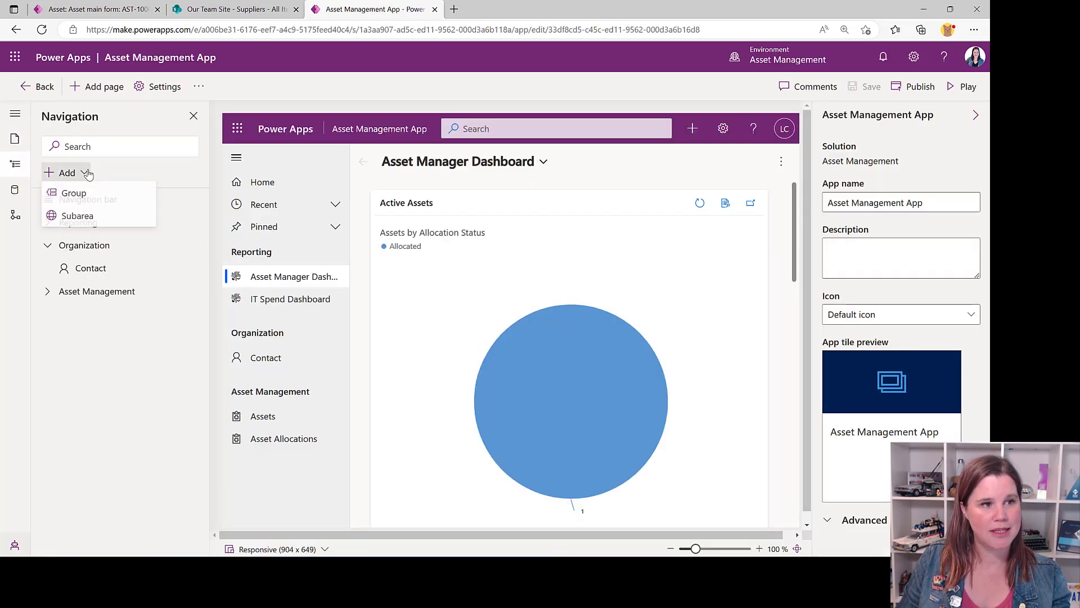
click(79, 218)
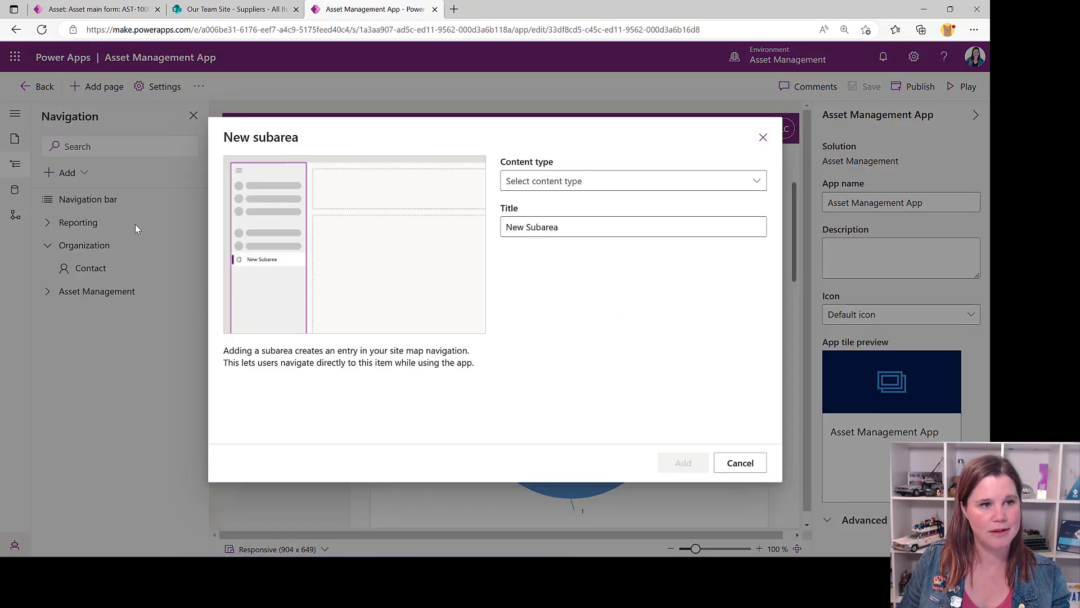
click(529, 179)
click(524, 204)
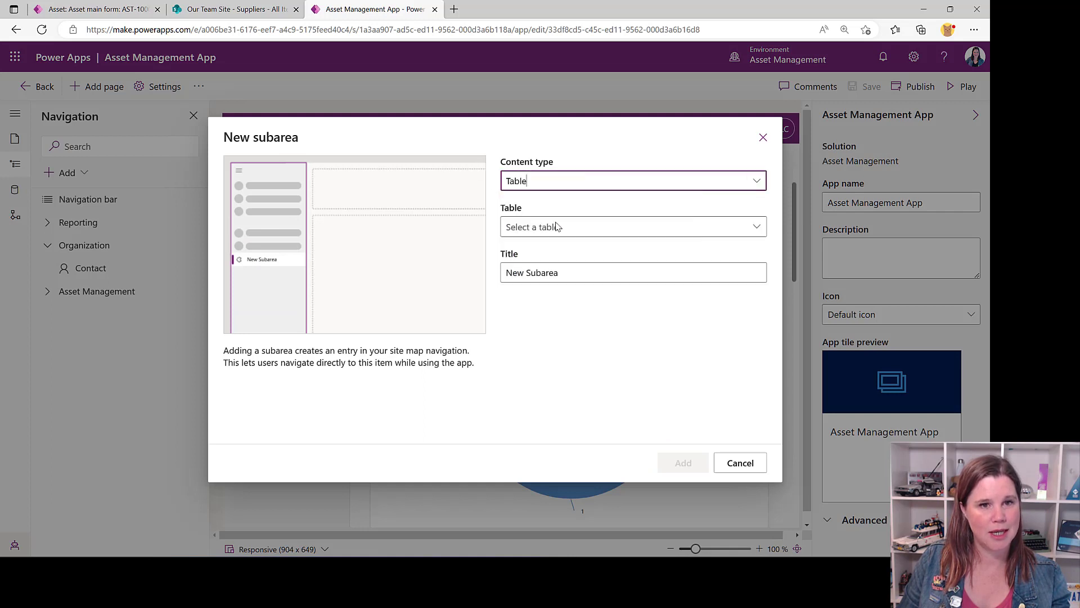
click(575, 228)
text(Suppliers)
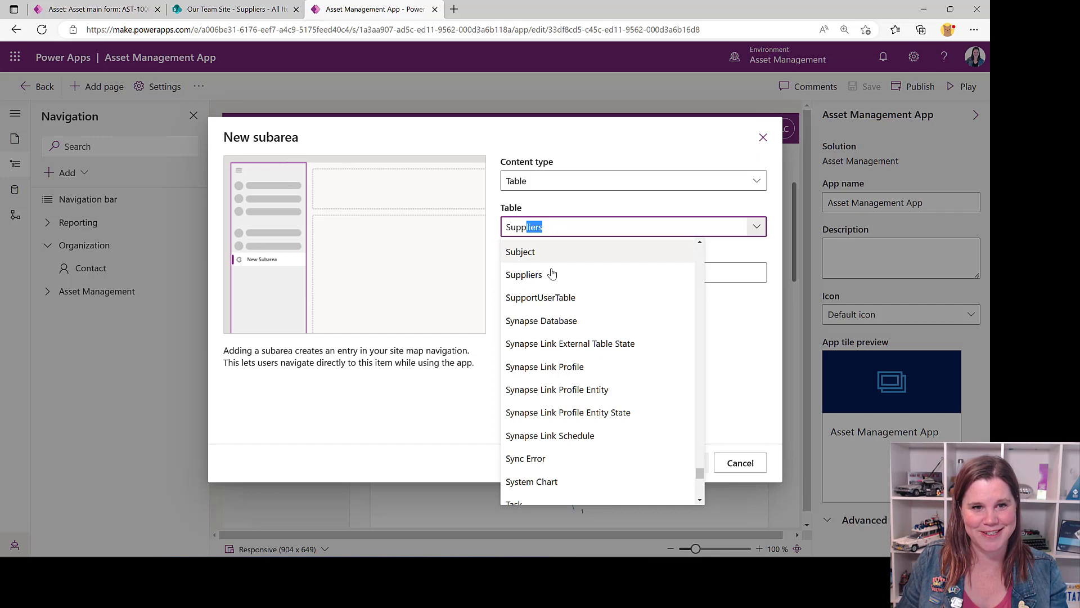
click(552, 274)
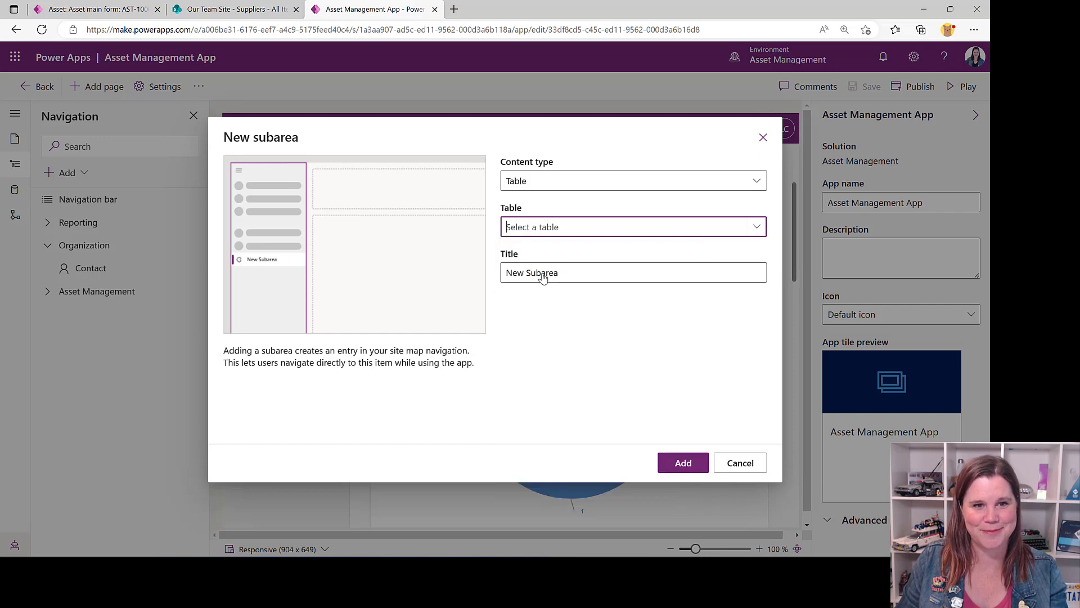
click(683, 464)
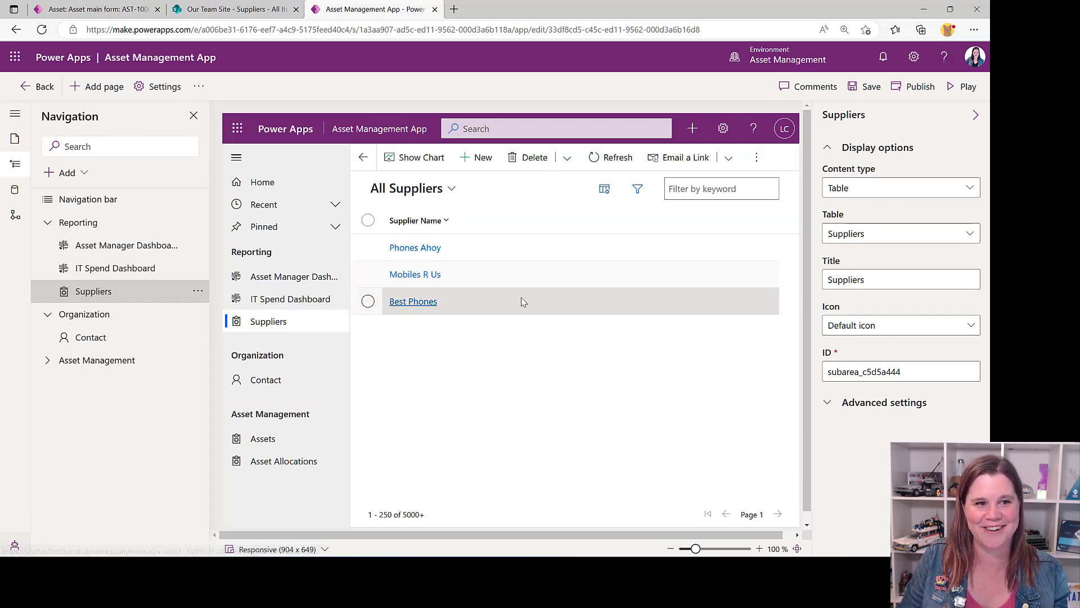
Save the Asset Management App, leave its designer and publish all customizations in the solution
click(864, 86)
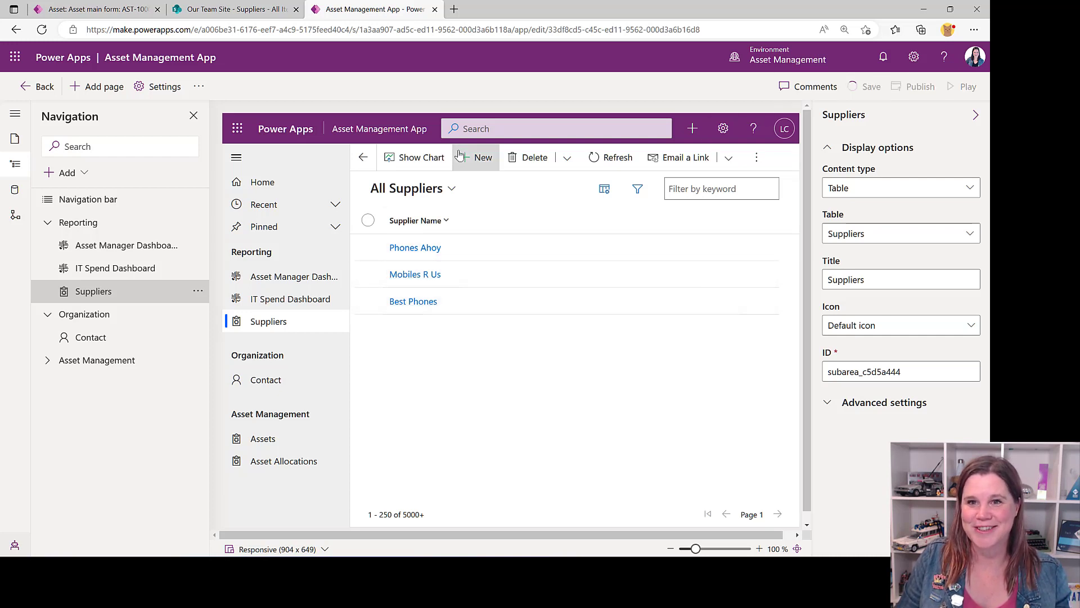
click(25, 89)
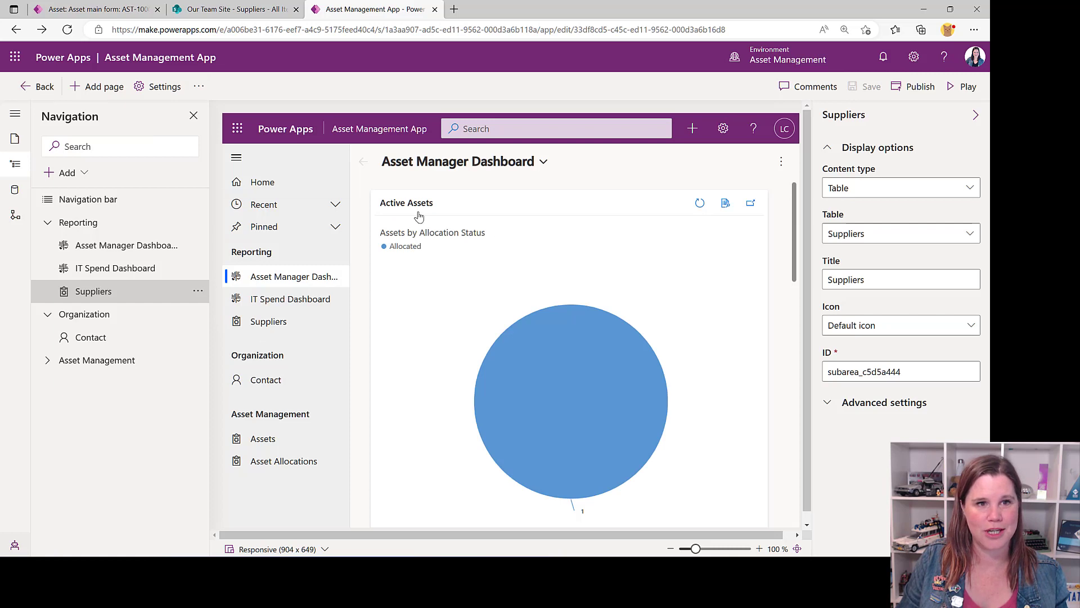
click(34, 88)
click(399, 87)
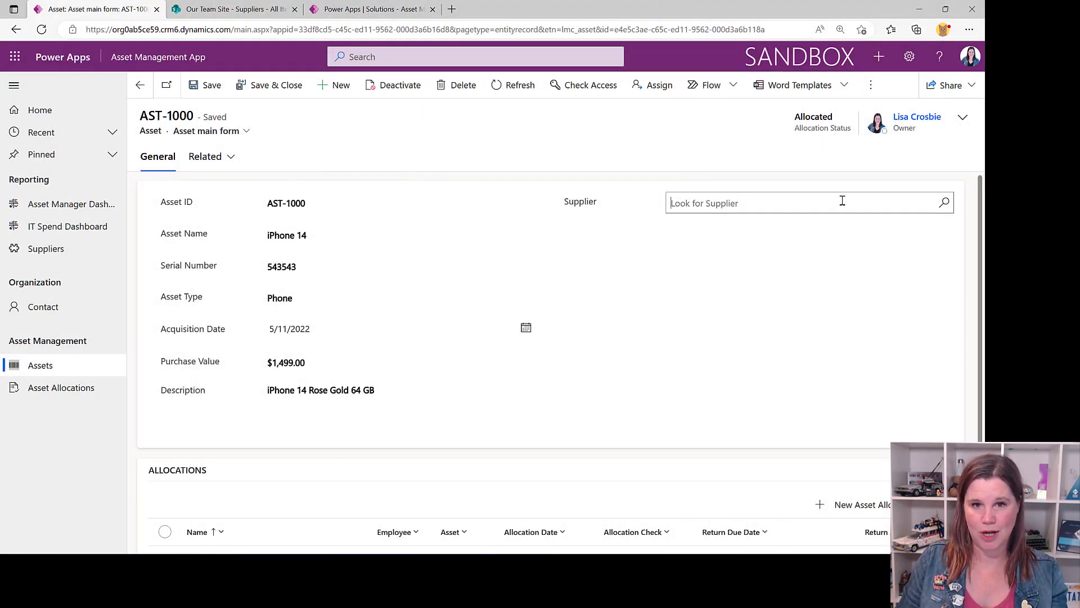
Set the AST-1000 record's Supplier to Phones Ahoy, save the record and open the app's Suppliers list
click(947, 203)
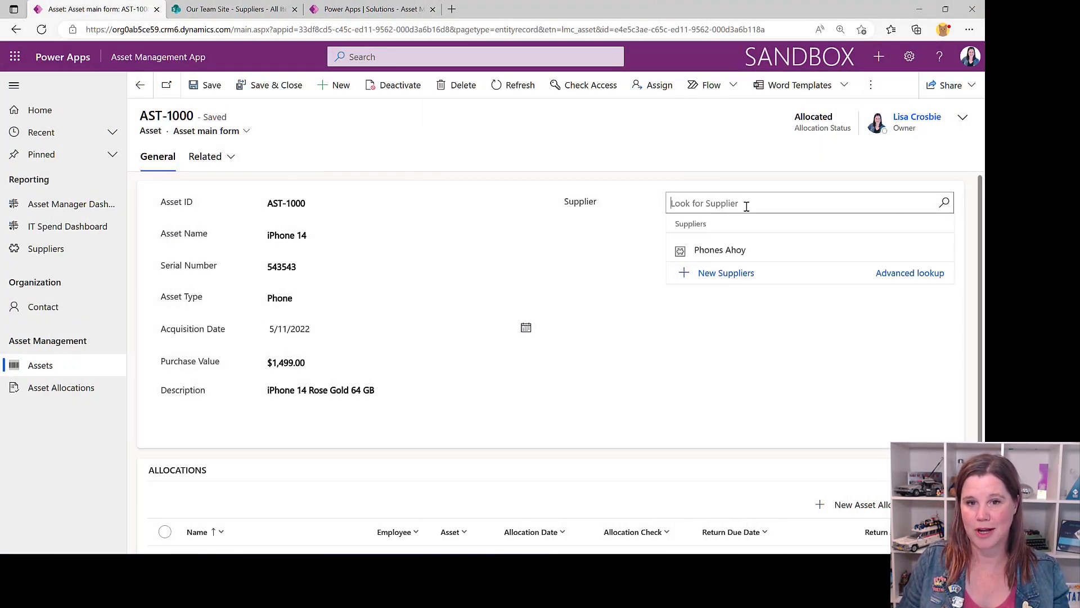
text(phone)
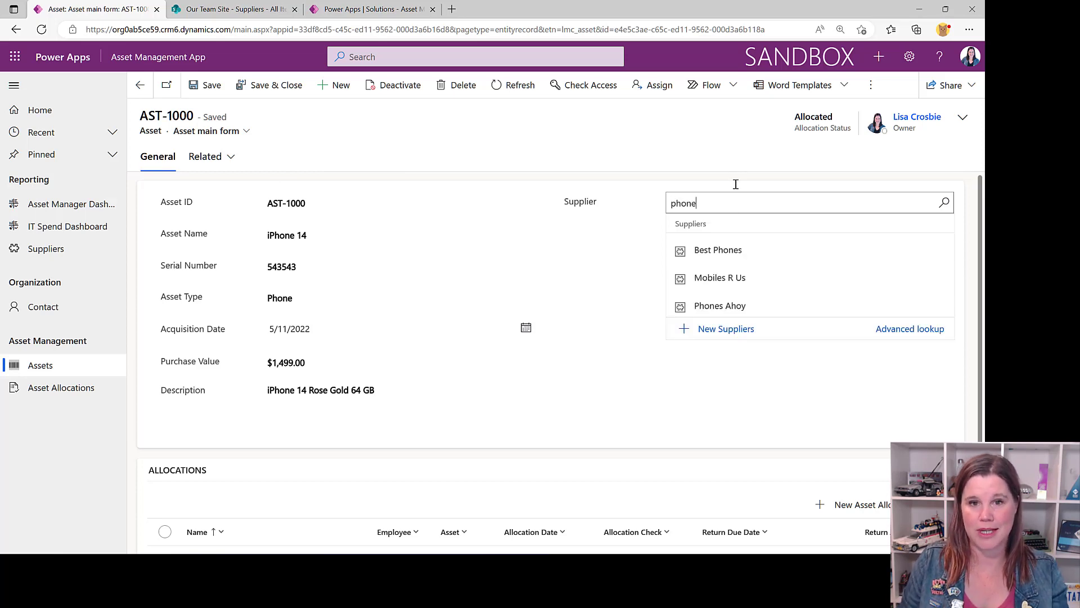
click(734, 307)
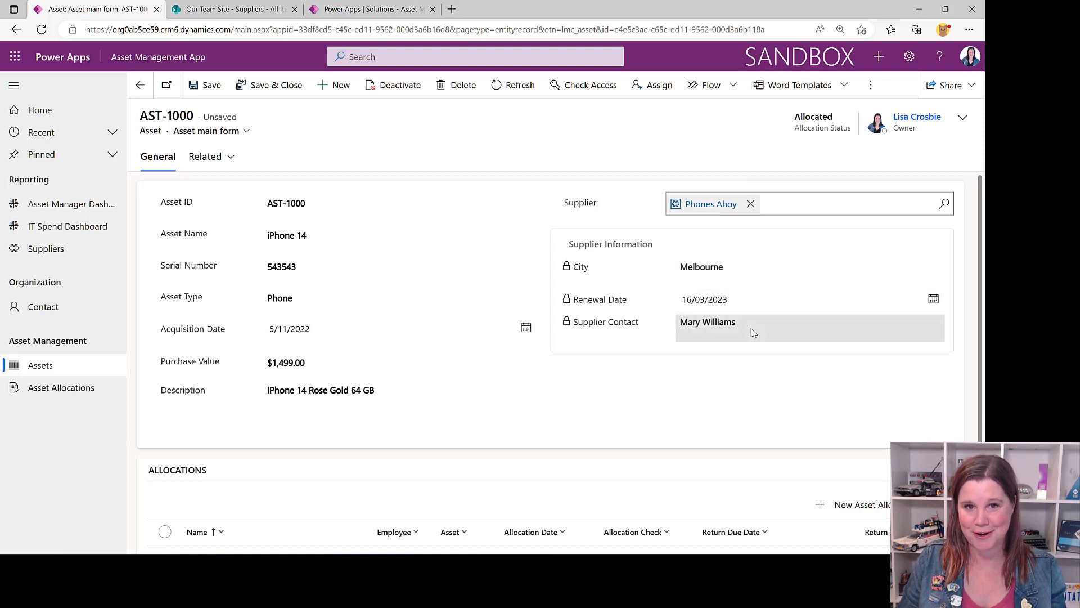
click(208, 85)
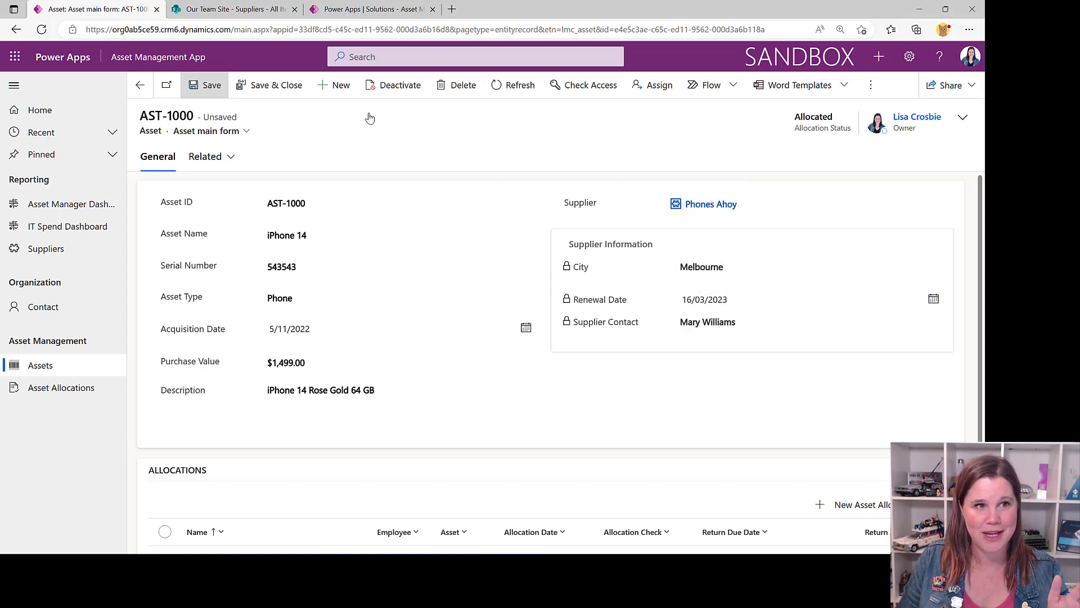
click(39, 249)
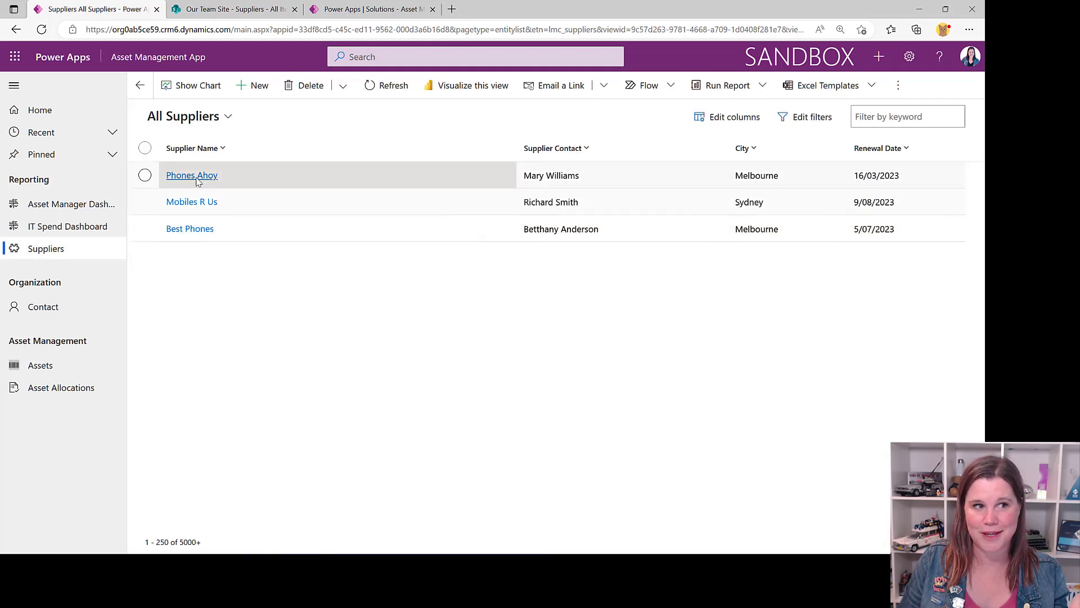
In the SharePoint Suppliers list, create Awesome Phones with City Melbourne, the supplier contact's full name and Renewal Date 7/12/2023
click(229, 9)
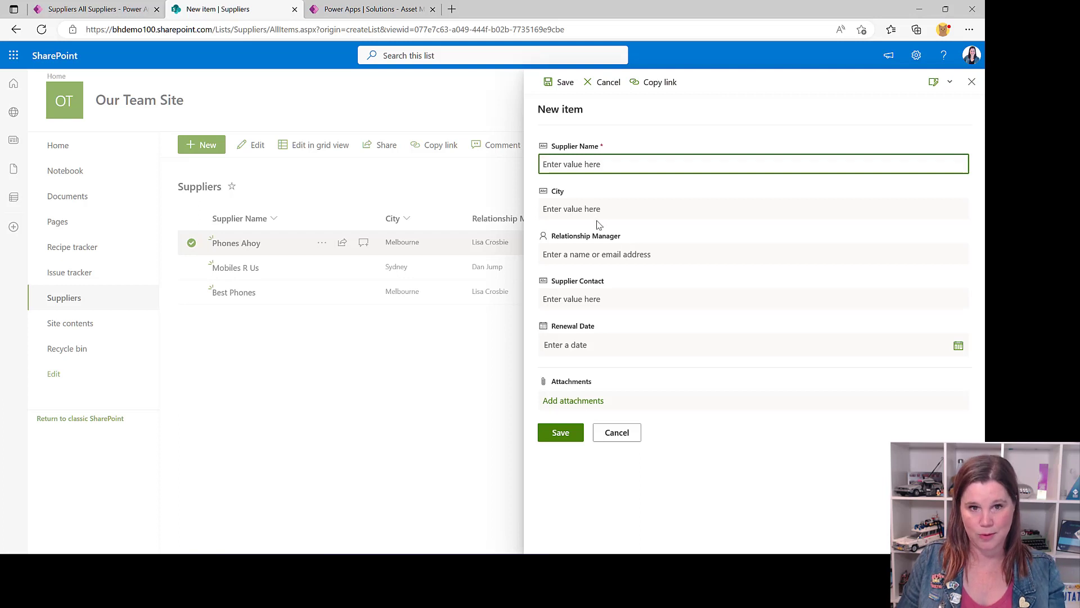
text(Aw)
text(esome Phones)
click(591, 203)
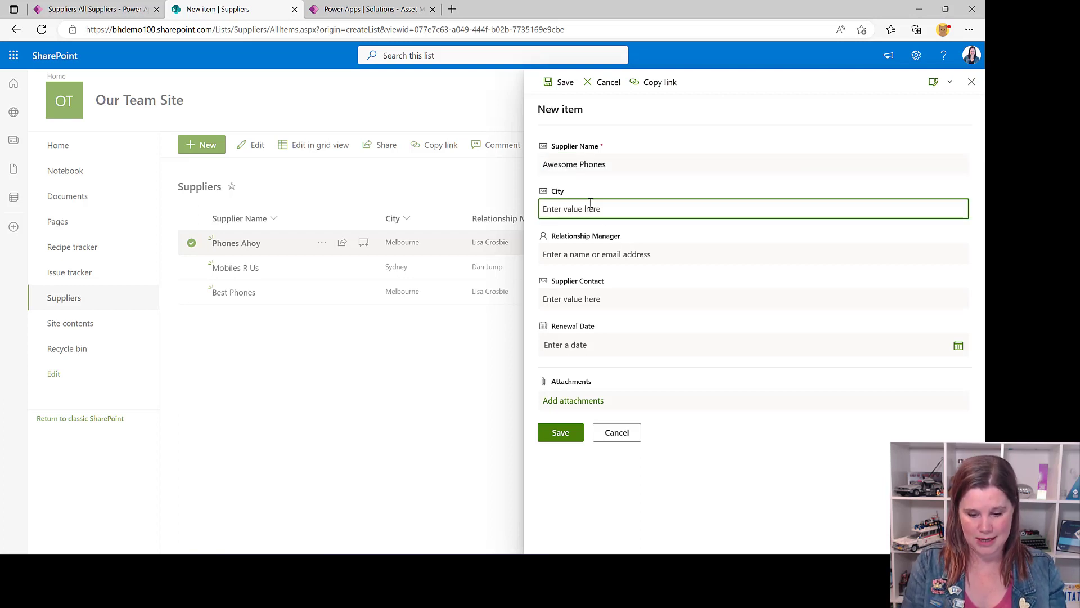
text(Mel)
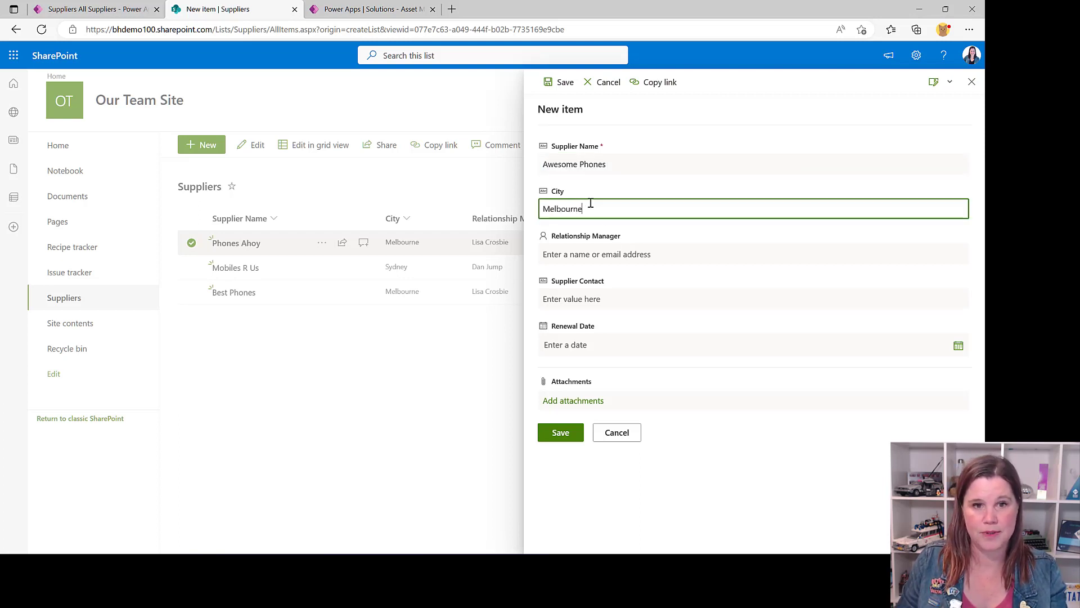
text(bourne)
click(566, 297)
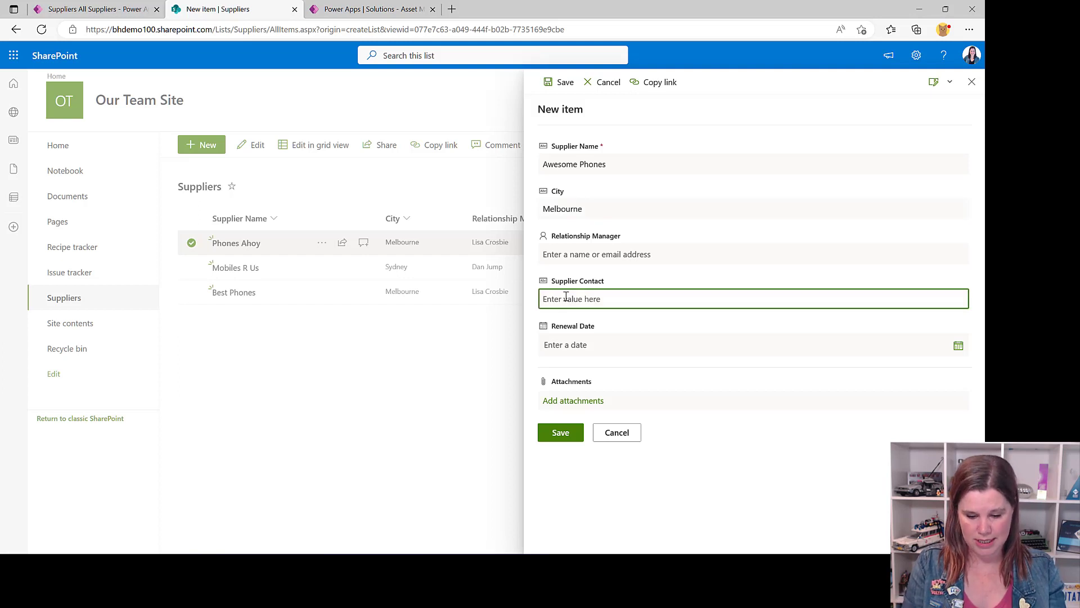
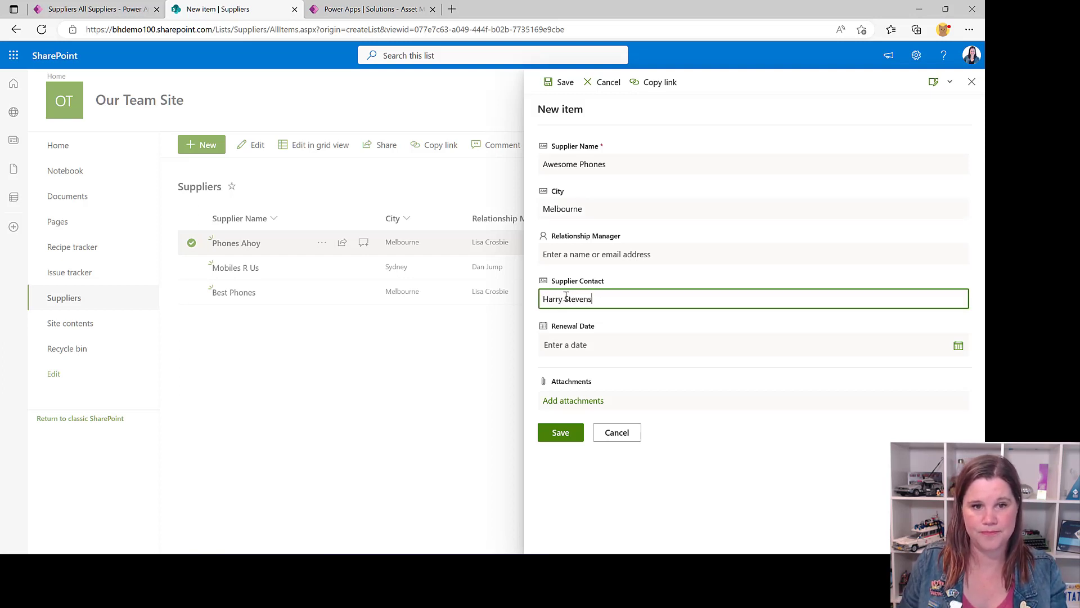
click(959, 345)
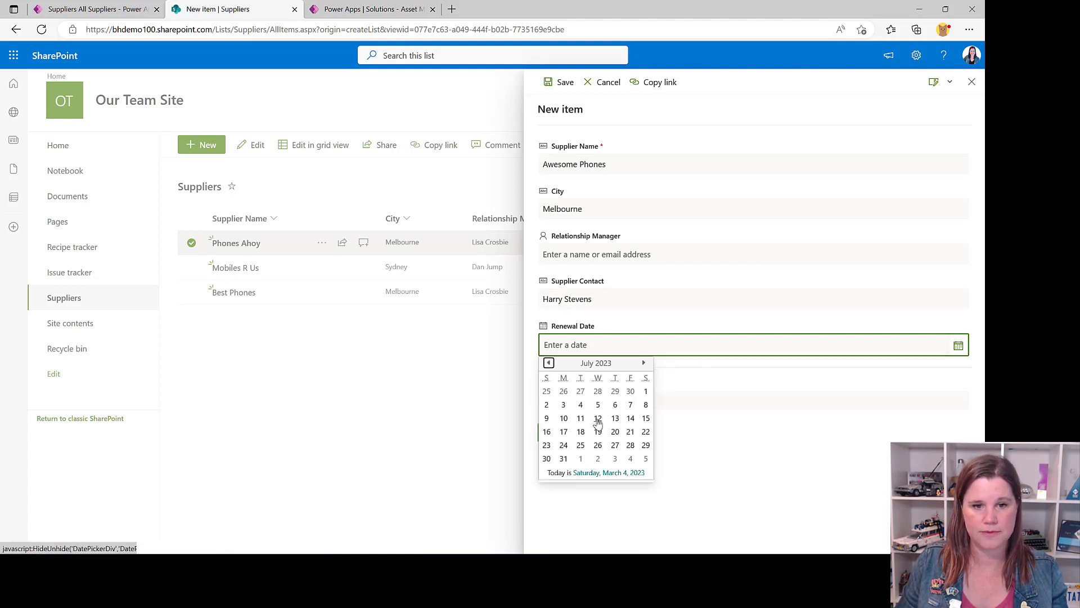
click(599, 418)
click(552, 437)
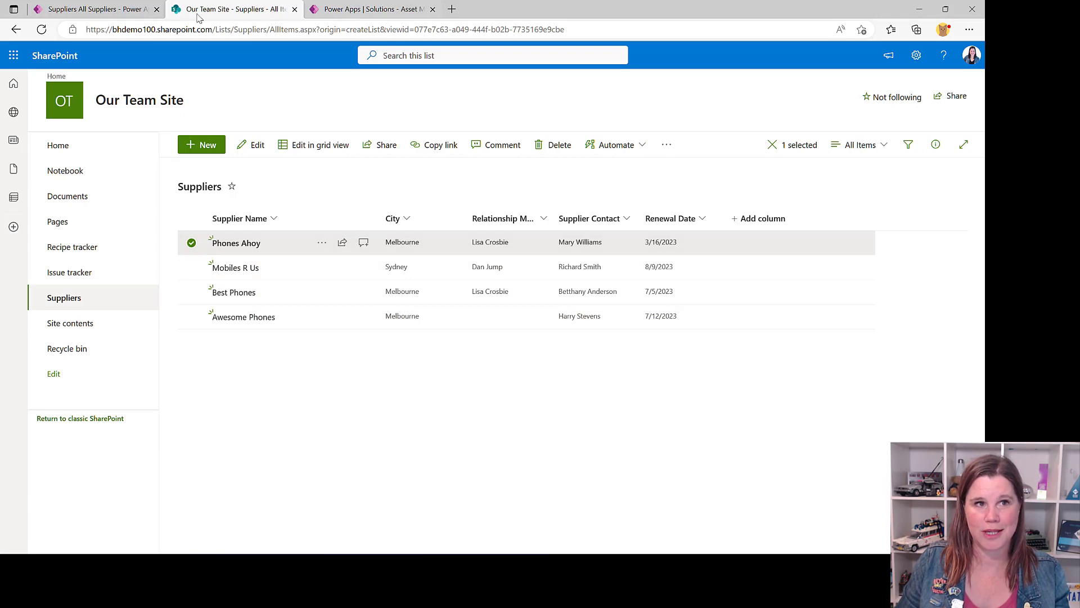
Switch to the Asset Management App, reload the Suppliers view, and rename the Awesome Phones supplier to Awesome Phonehouse, saving and closing the record
click(113, 16)
click(42, 28)
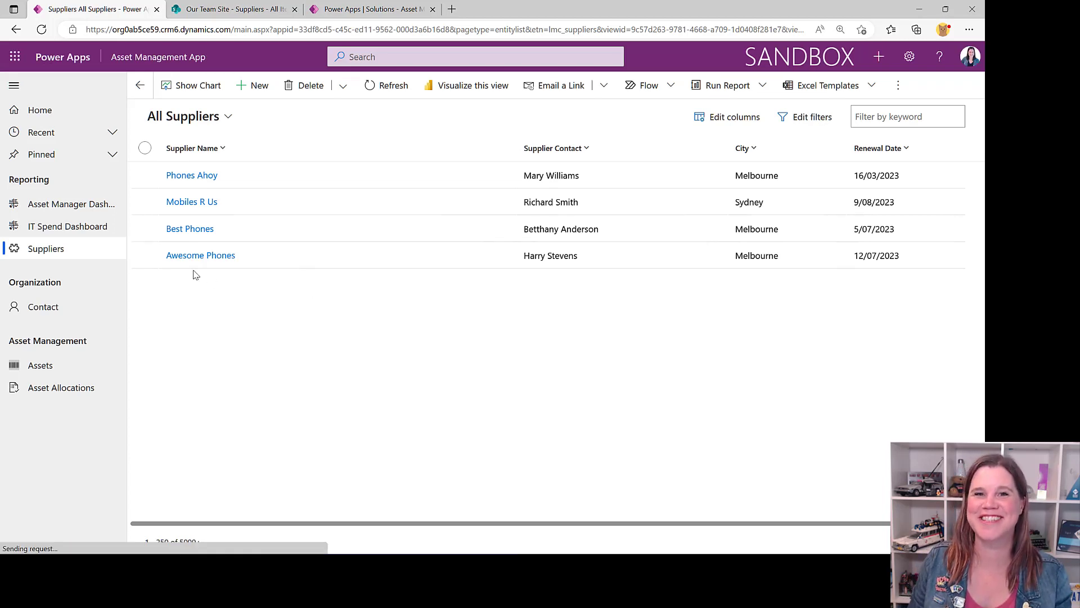
click(200, 255)
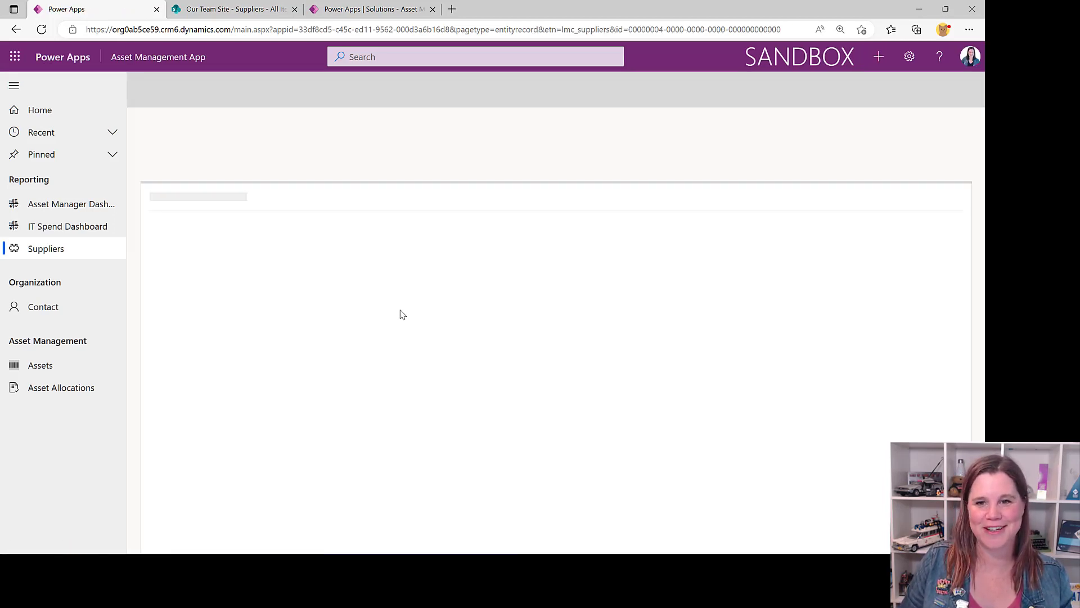
click(346, 201)
key(BackSpace)
text(honeh)
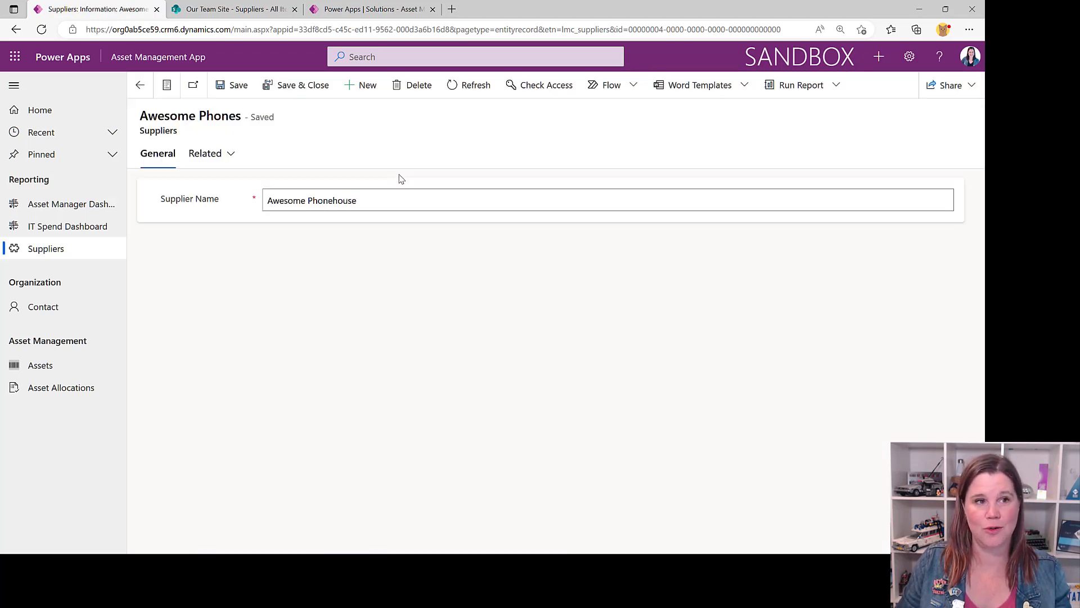
text(ouse)
click(288, 85)
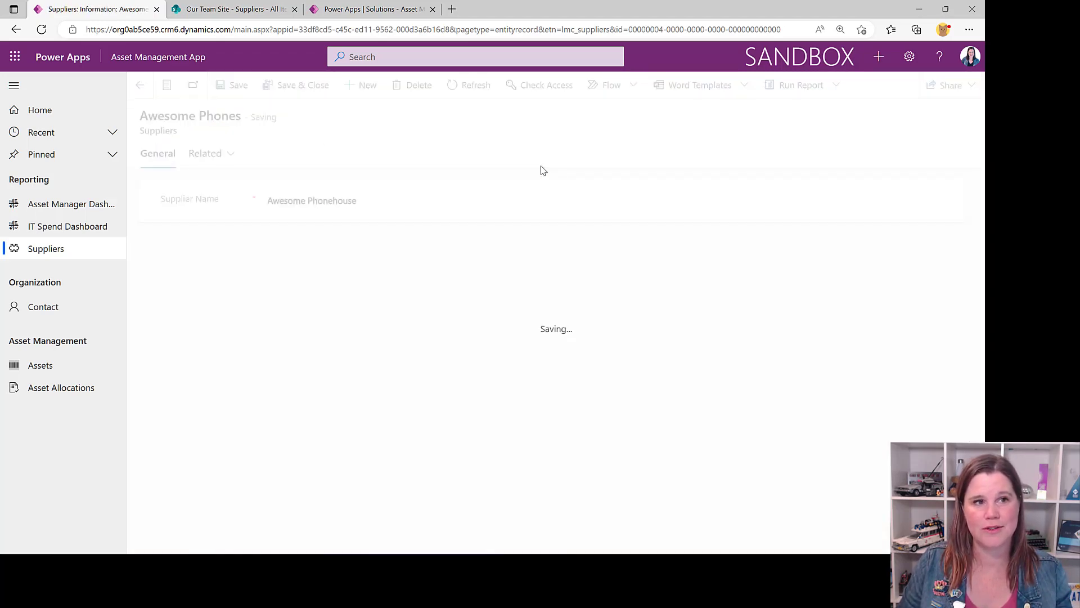
Switch to SharePoint and reload the Suppliers list to check the renamed supplier
click(222, 10)
click(42, 31)
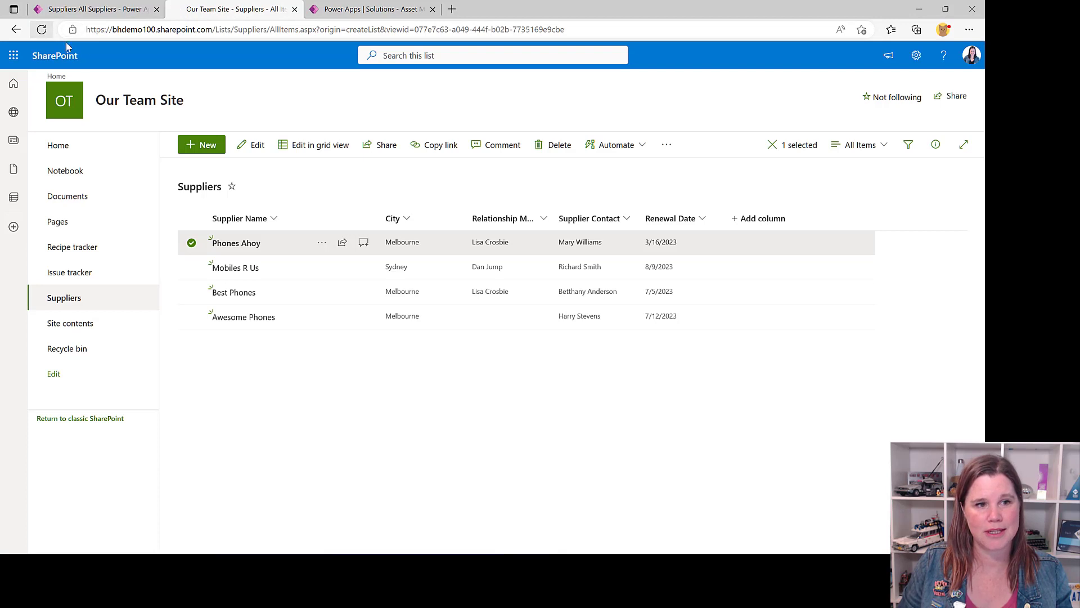